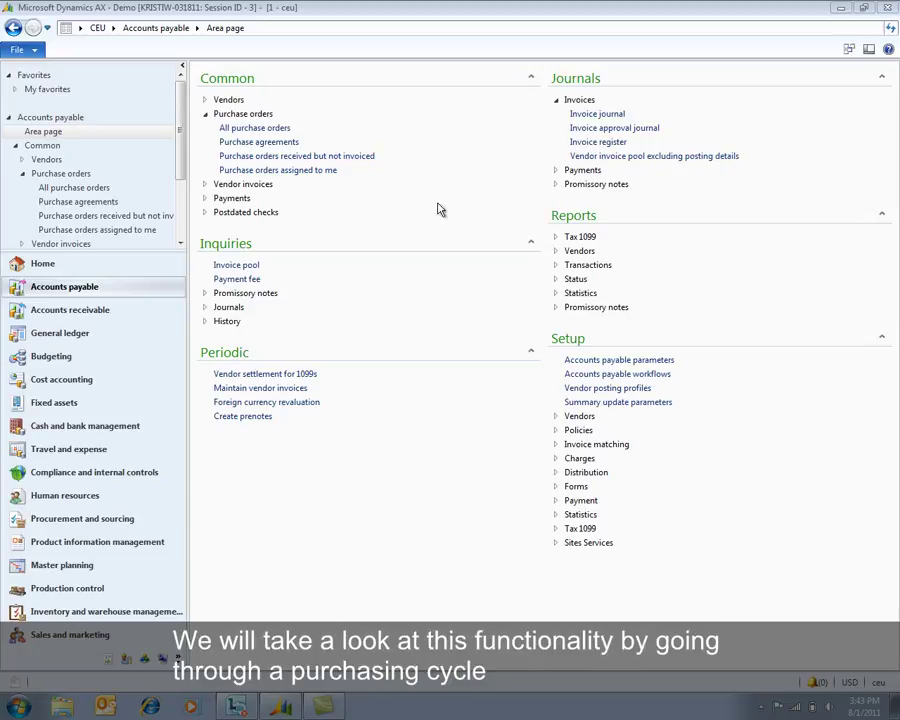
- Open the All purchase orders list from the Accounts payable area page
click(275, 131)
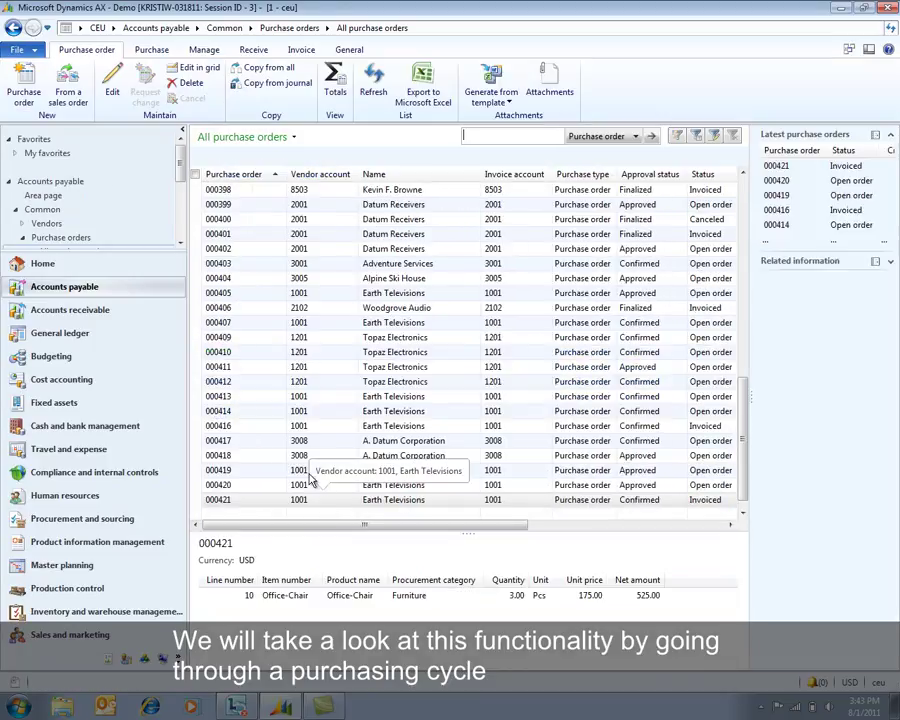
- Create a new purchase order for vendor 1001, copying the vendor's details onto it
click(24, 88)
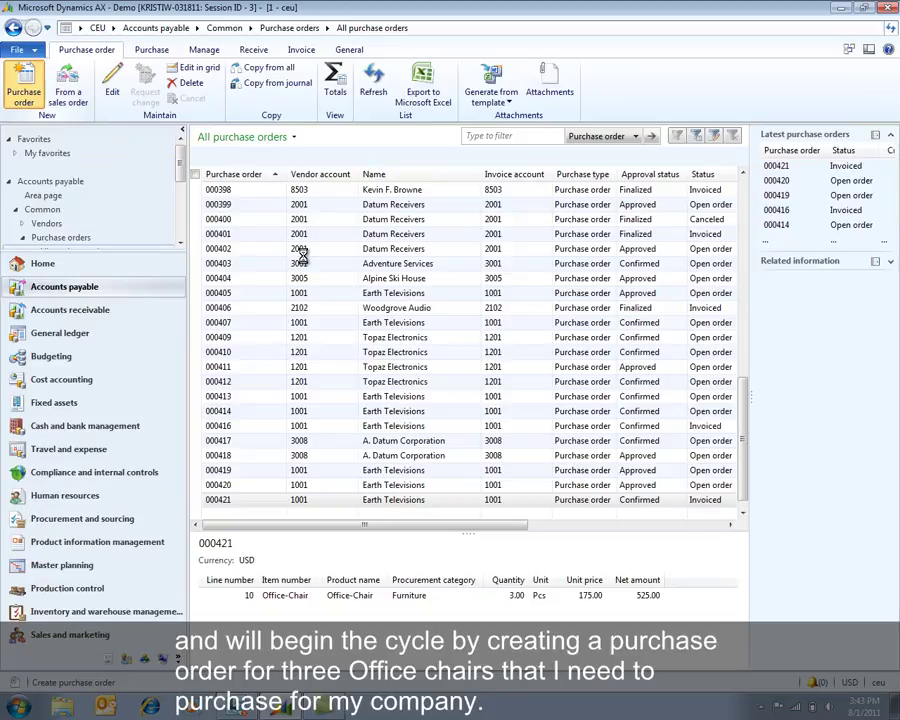
click(301, 231)
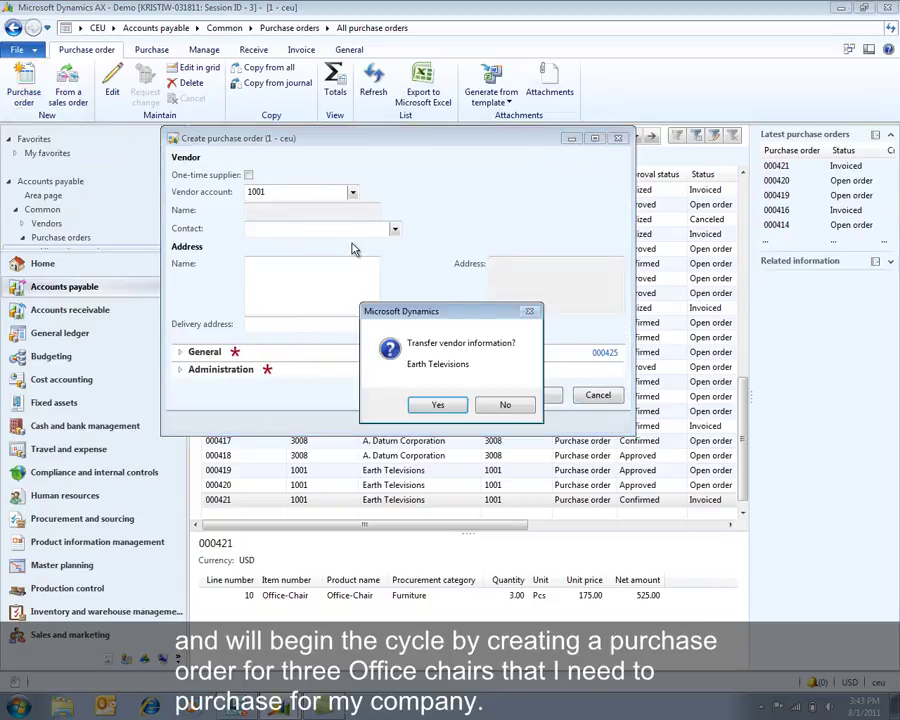
click(440, 404)
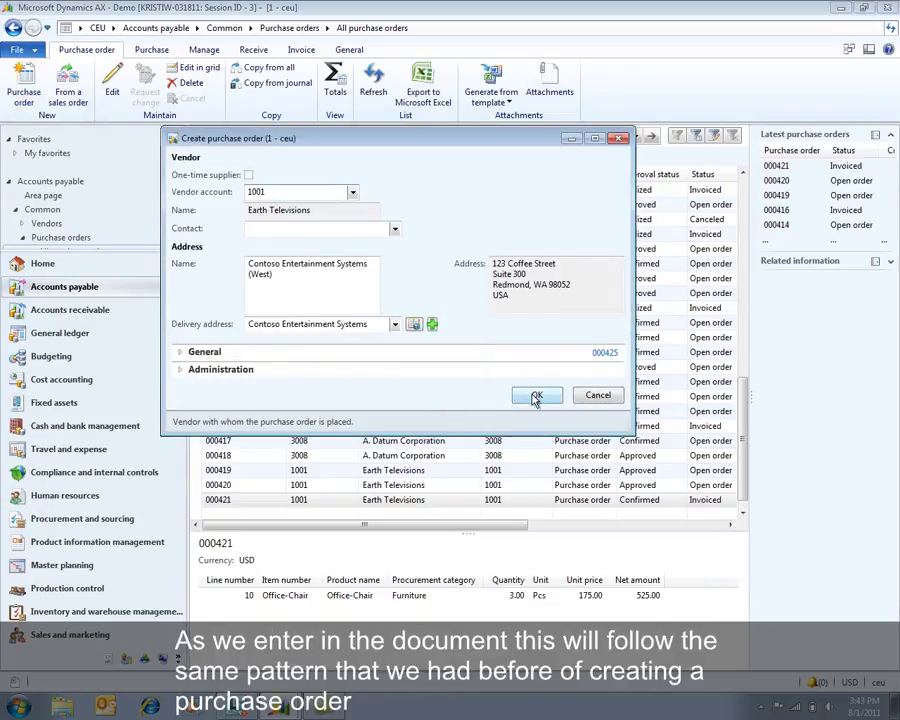
click(537, 396)
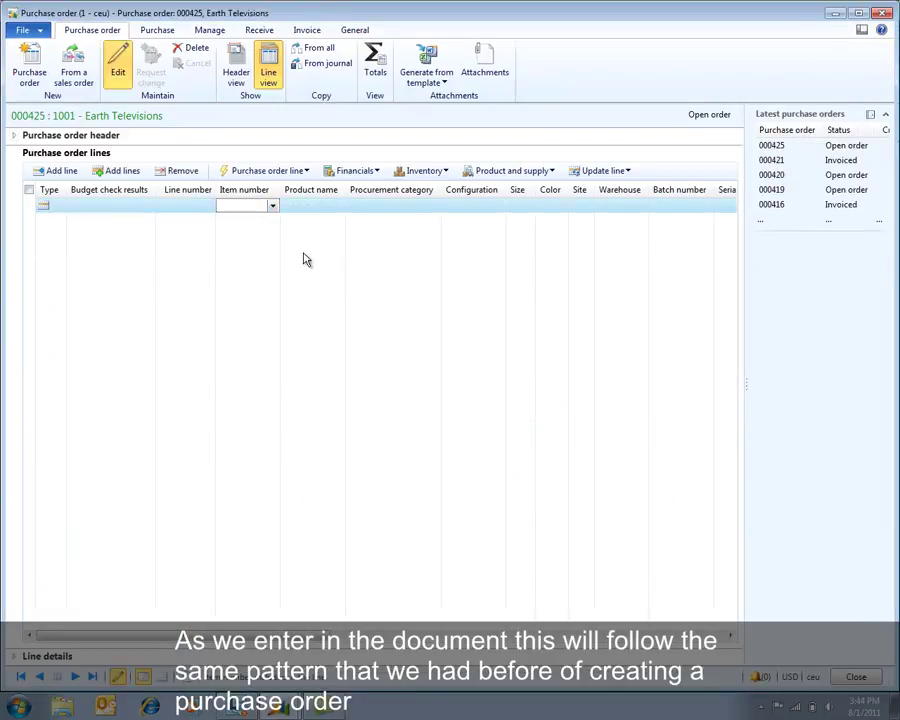
- Add an order line for 3 Office-Chair items at 175.00, netting 525.00
text(Office-Chair)
key(Tab)
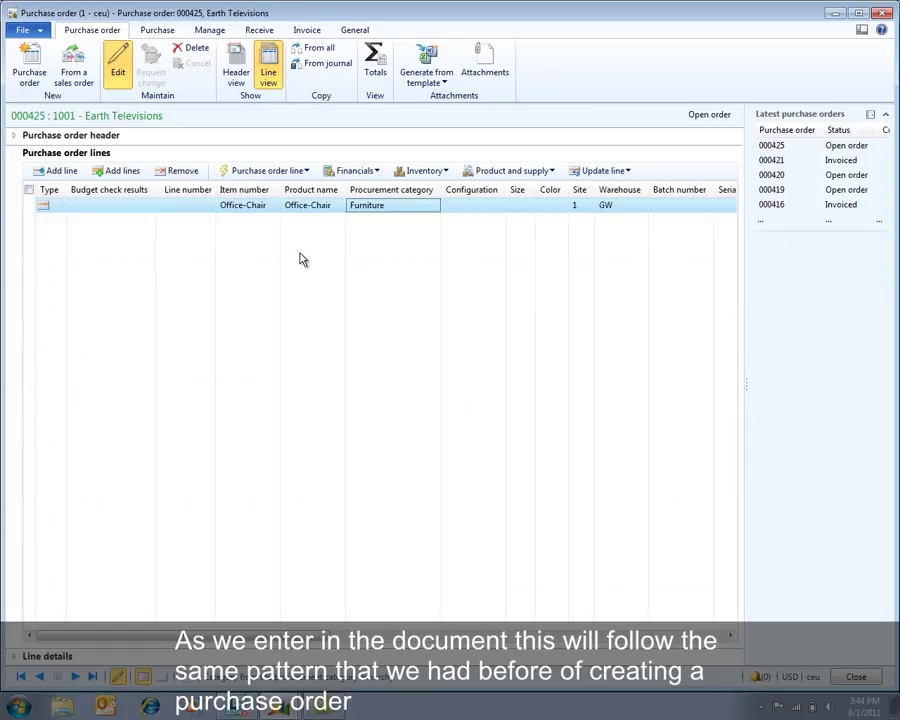
key(Tab)
key(Tab)
key(Tab)
key(Tab)
key(Tab)
key(Tab)
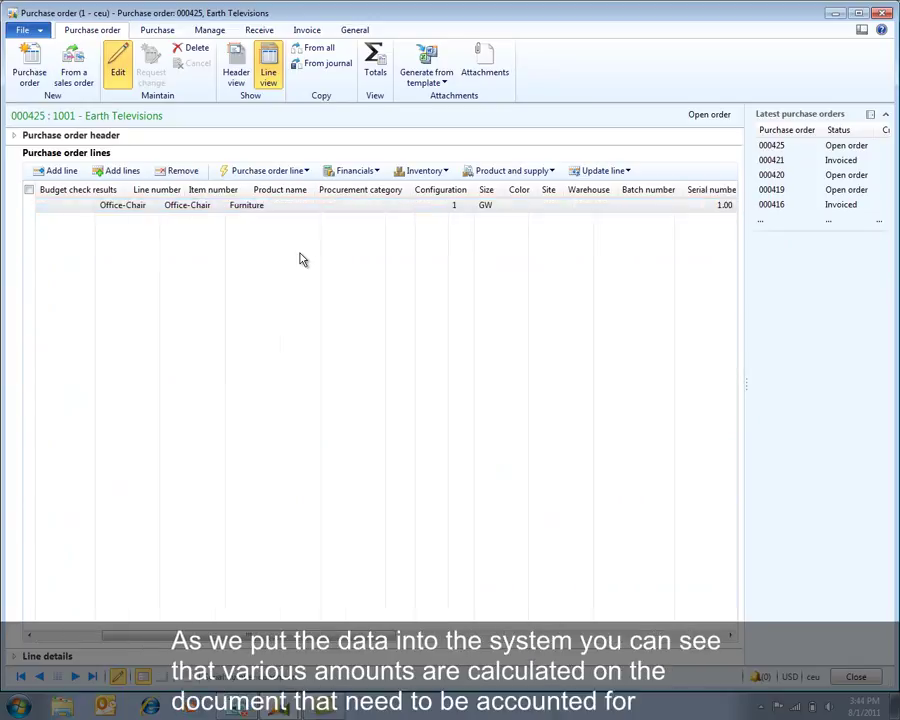
text(3)
key(Tab)
key(Tab)
key(Tab)
key(Tab)
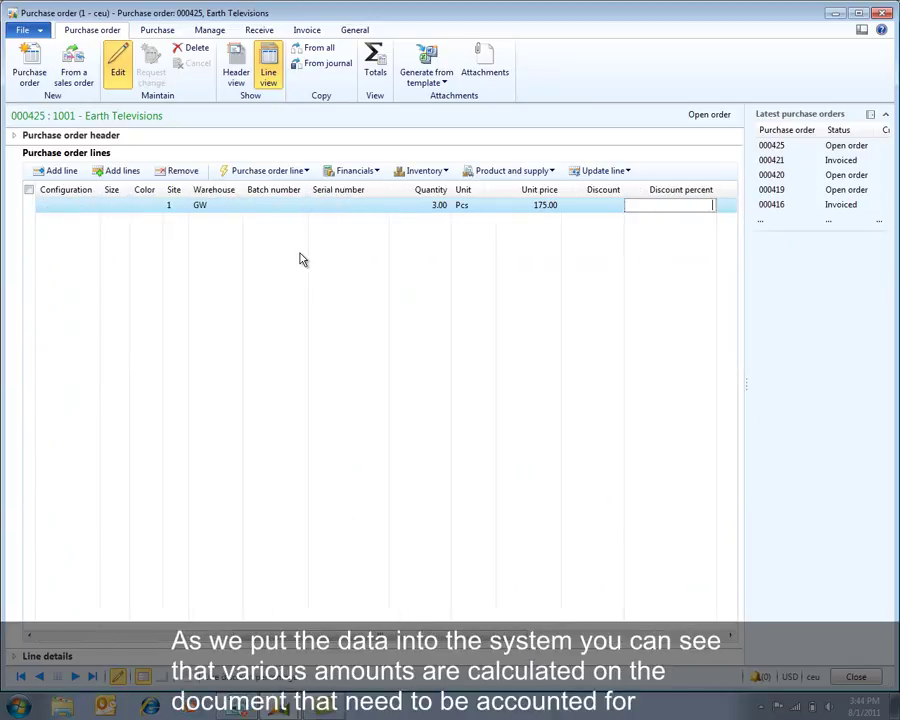
key(Tab)
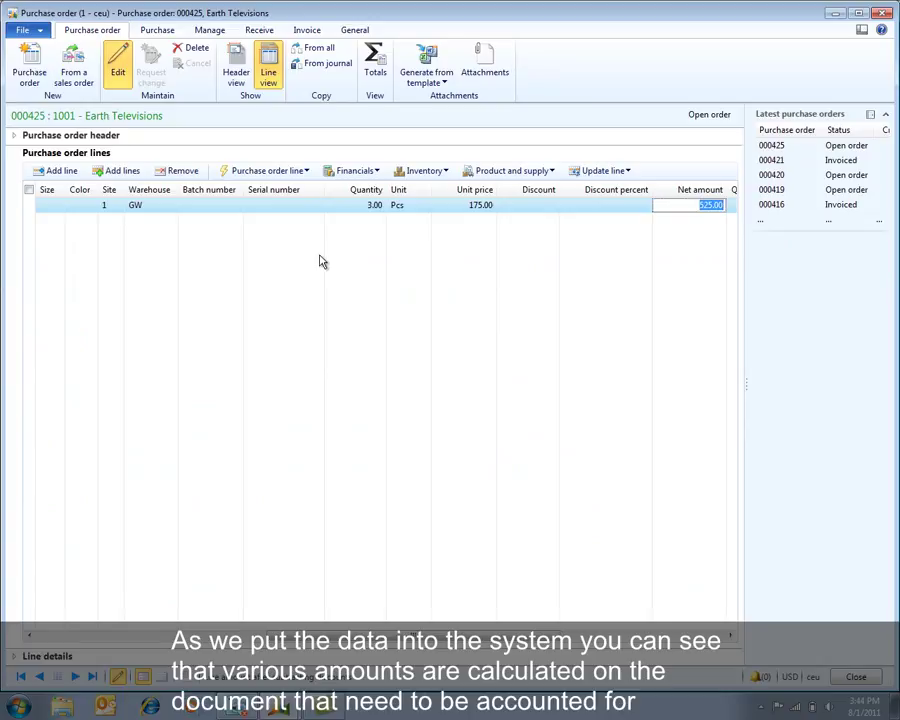
click(378, 172)
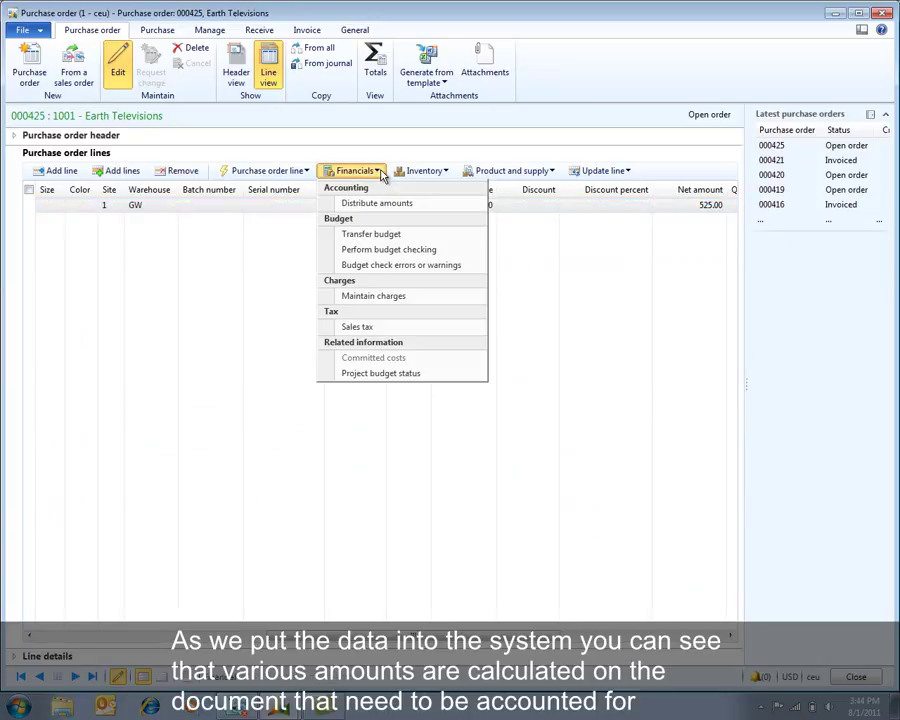
- Attach a fixed Freight charge, code 01, of 150.00 to the Office-Chair line
click(408, 298)
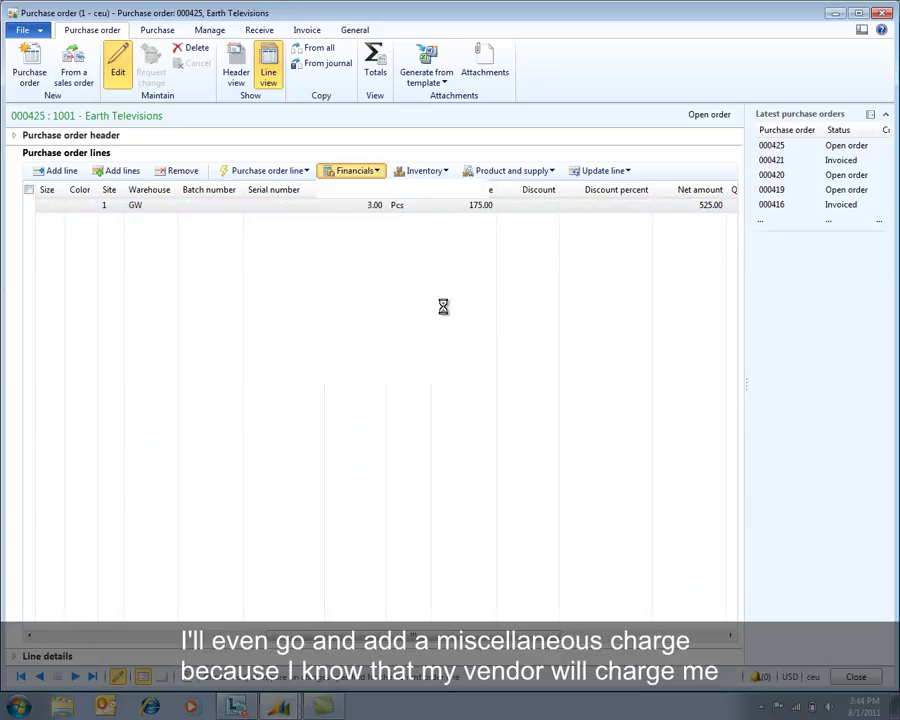
click(575, 177)
click(544, 212)
key(Tab)
key(Tab)
text(150)
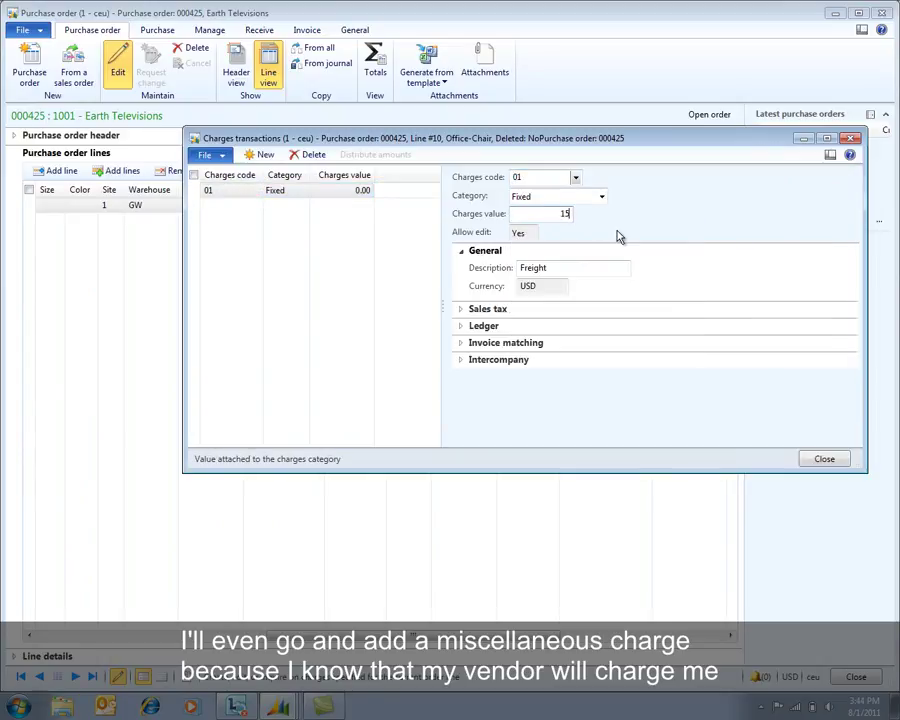
key(Tab)
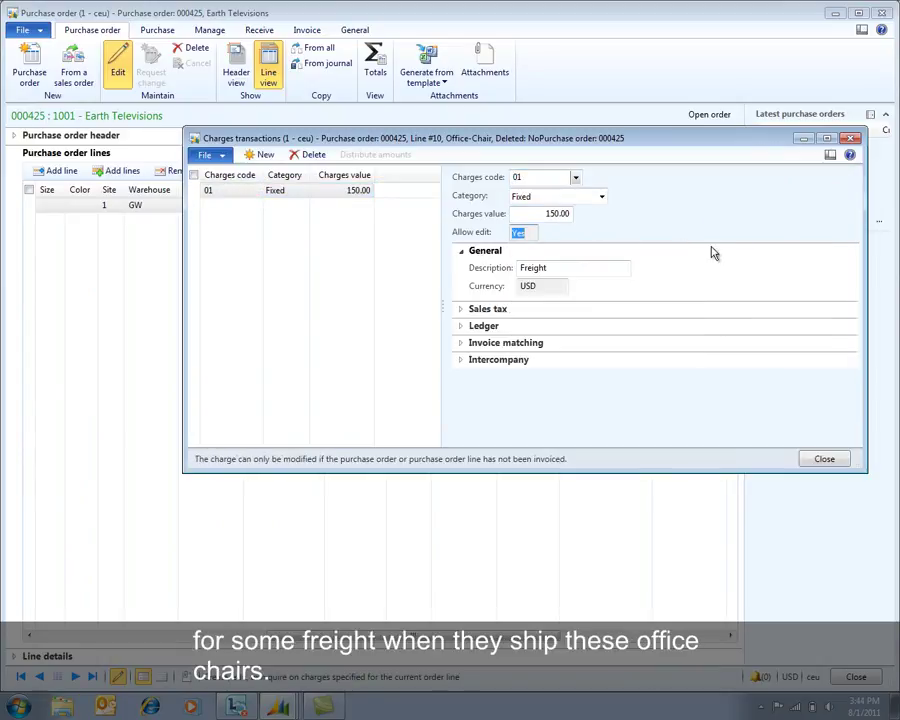
click(822, 460)
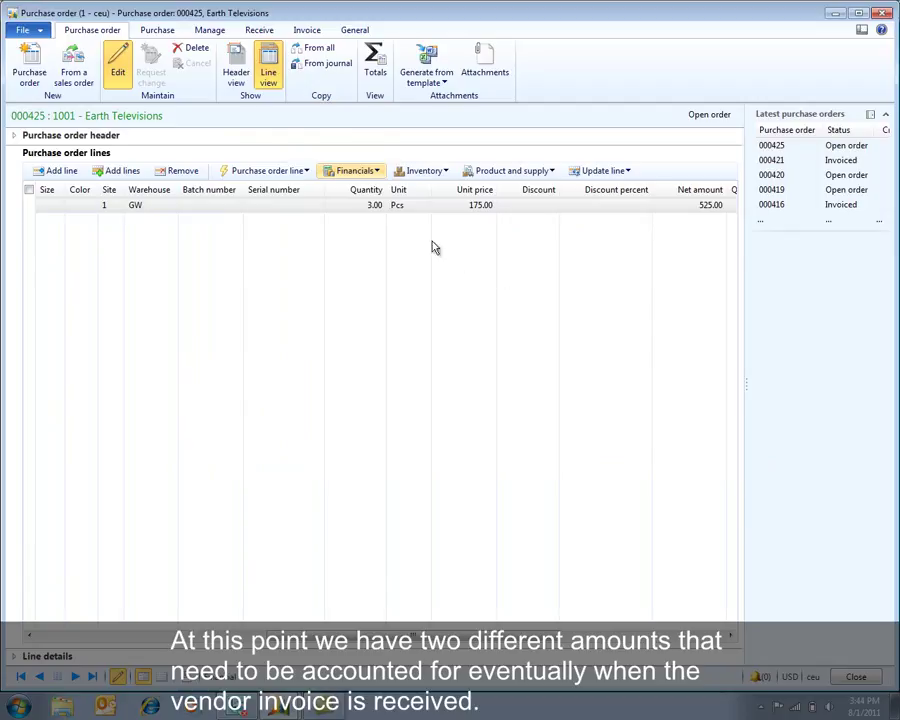
- Show the order line's accounting distributions, with 525.00 on account 618180, and edit its ledger account
click(376, 172)
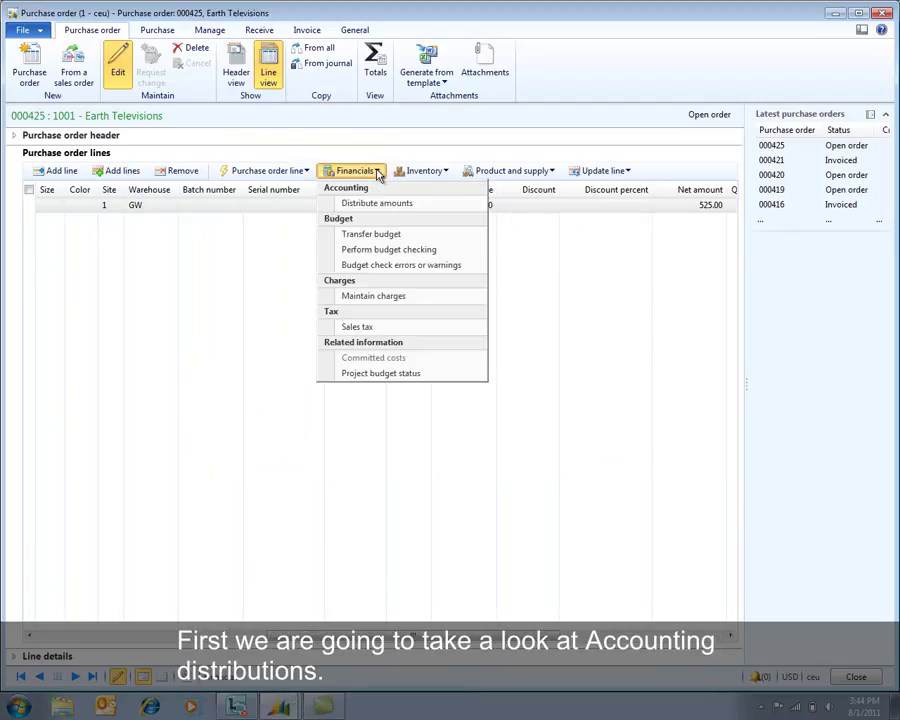
click(429, 205)
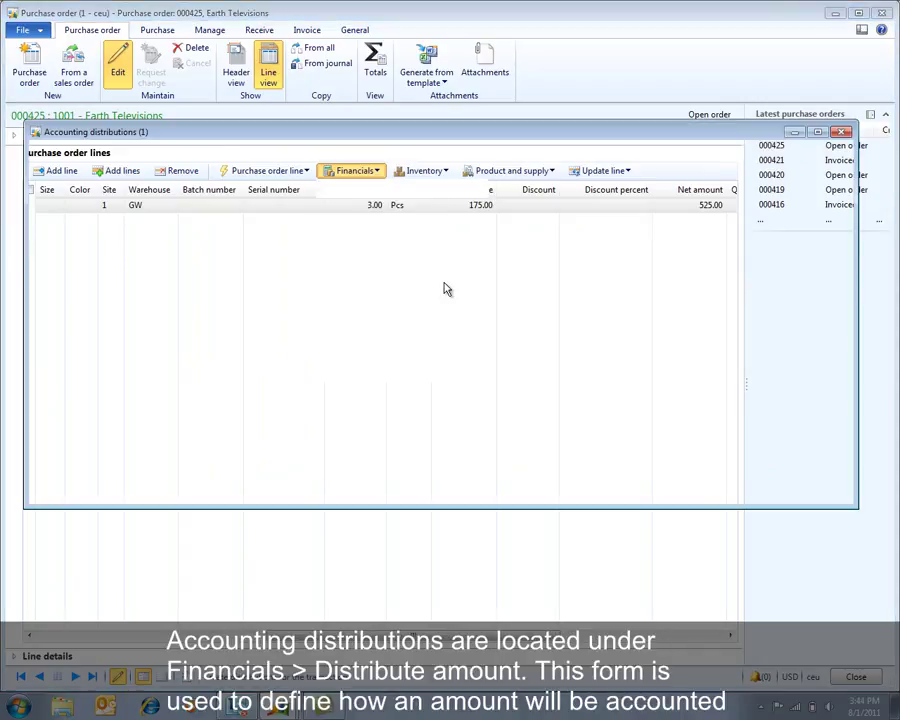
mouse_move(447, 288)
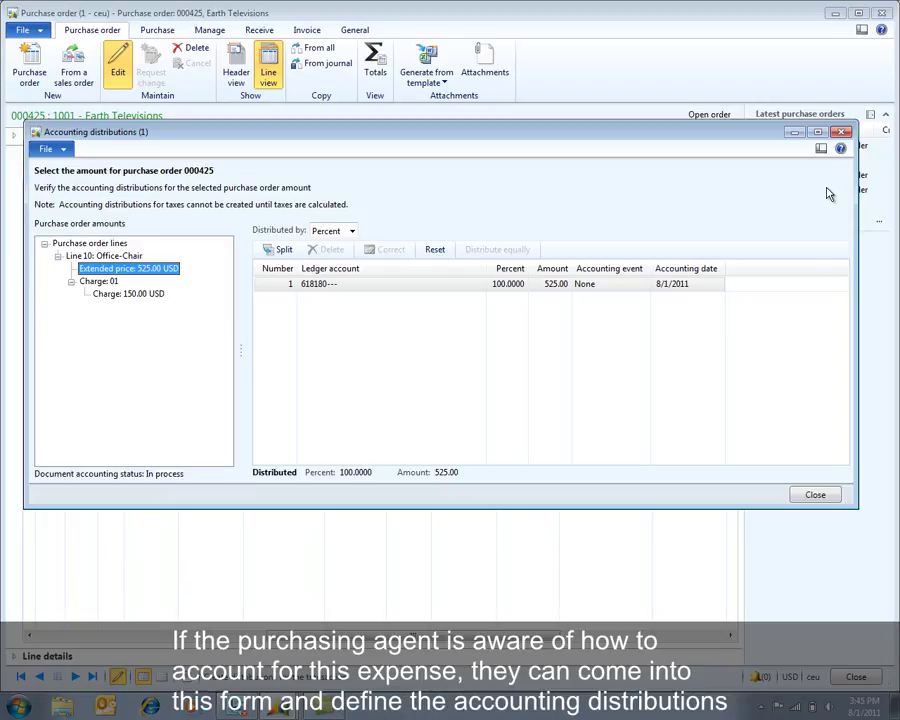
click(308, 284)
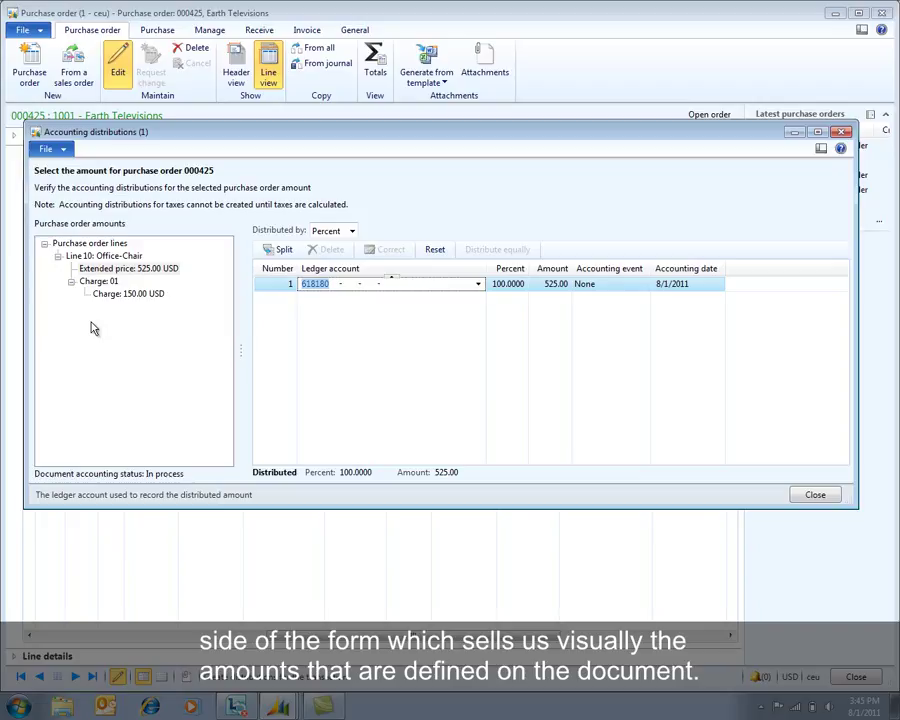
click(160, 269)
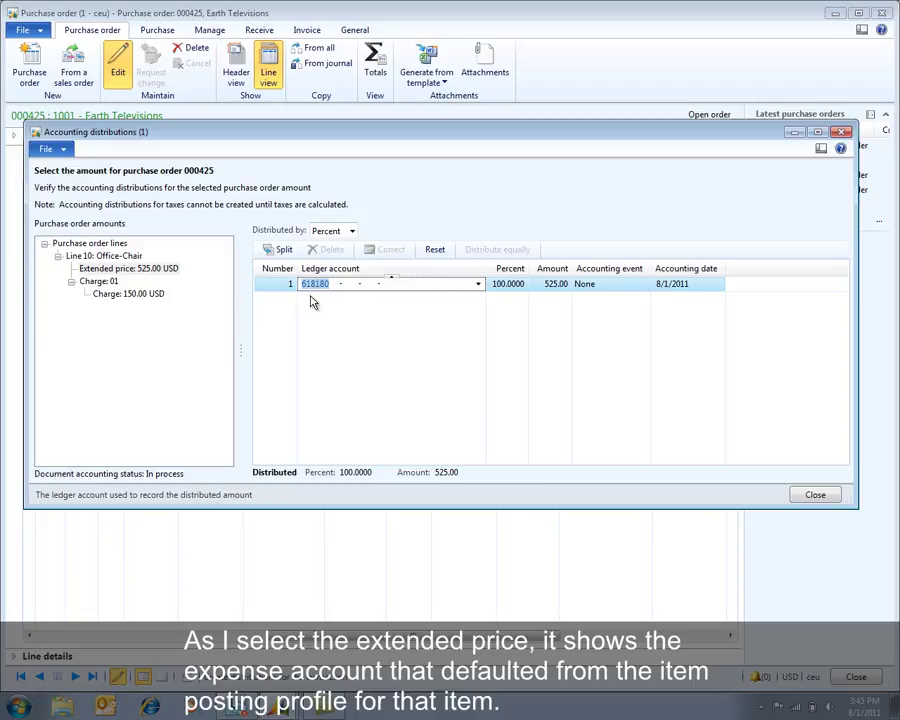
click(140, 298)
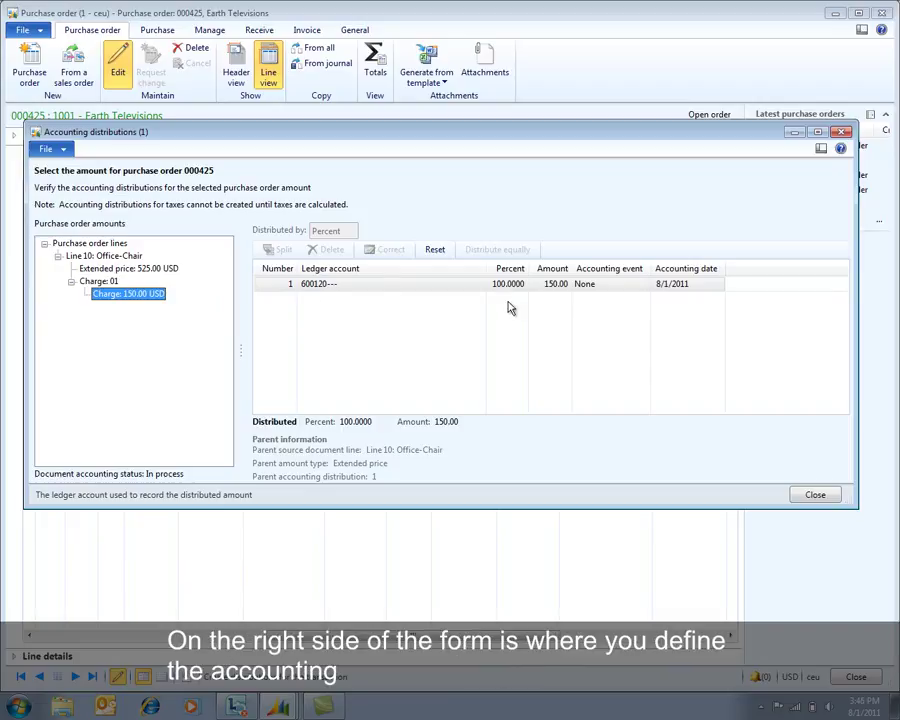
click(157, 270)
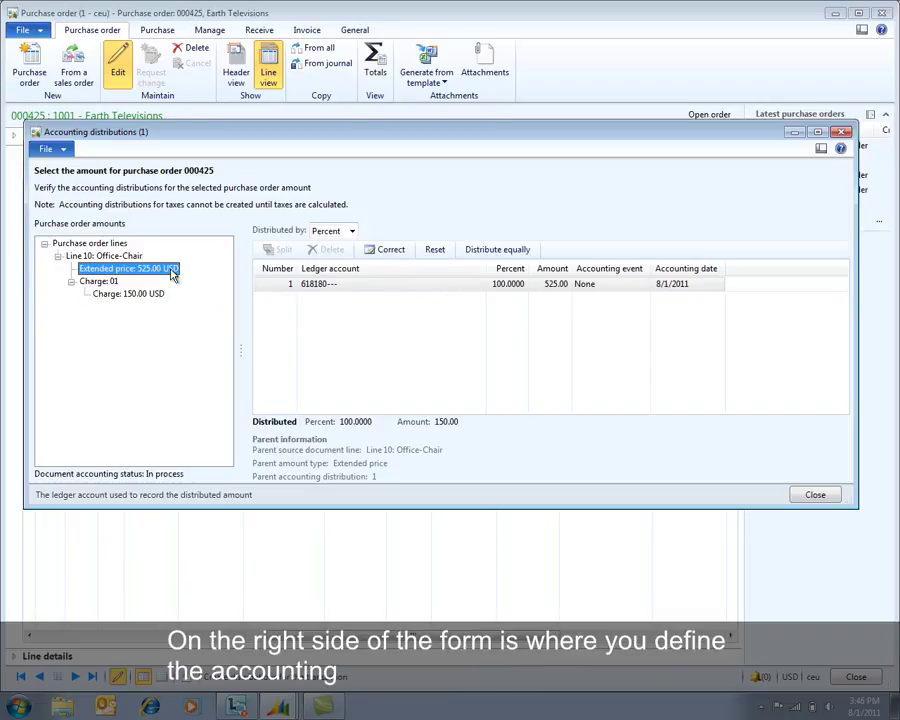
click(313, 284)
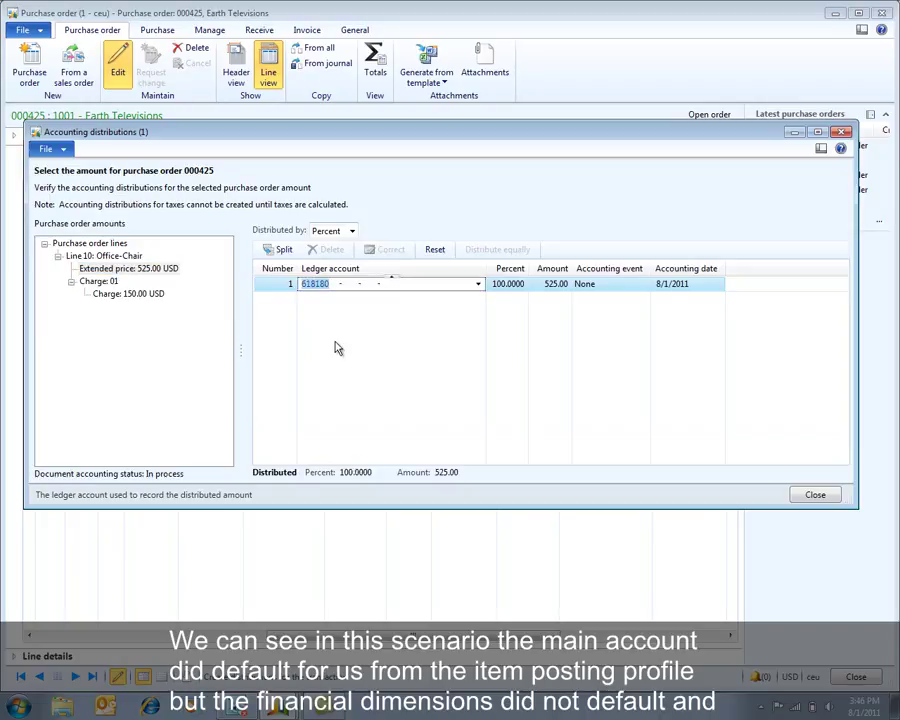
key(Tab)
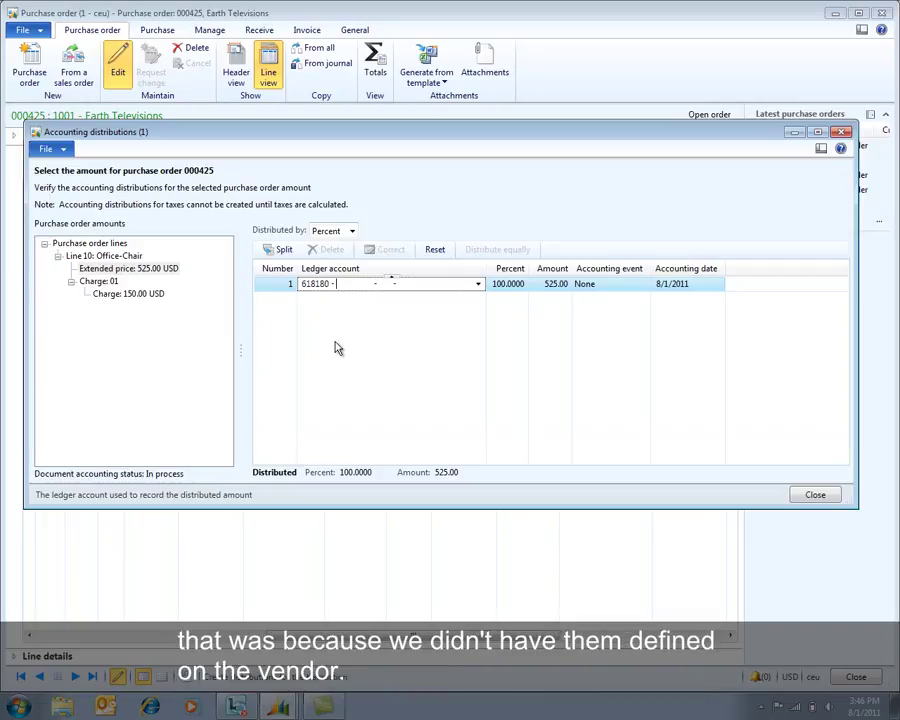
- Set line 1's ledger account to 618180-OU_1-OU_3567-Training at 60 percent, 315.00
click(478, 284)
text(OU_1)
click(478, 284)
click(418, 330)
click(478, 284)
click(455, 355)
key(Tab)
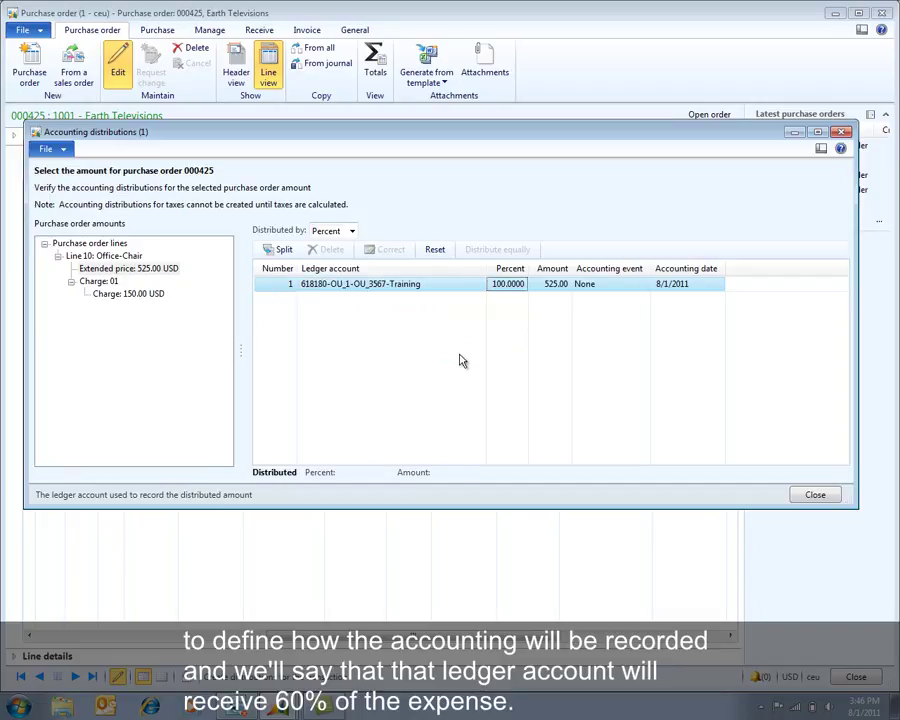
text(60)
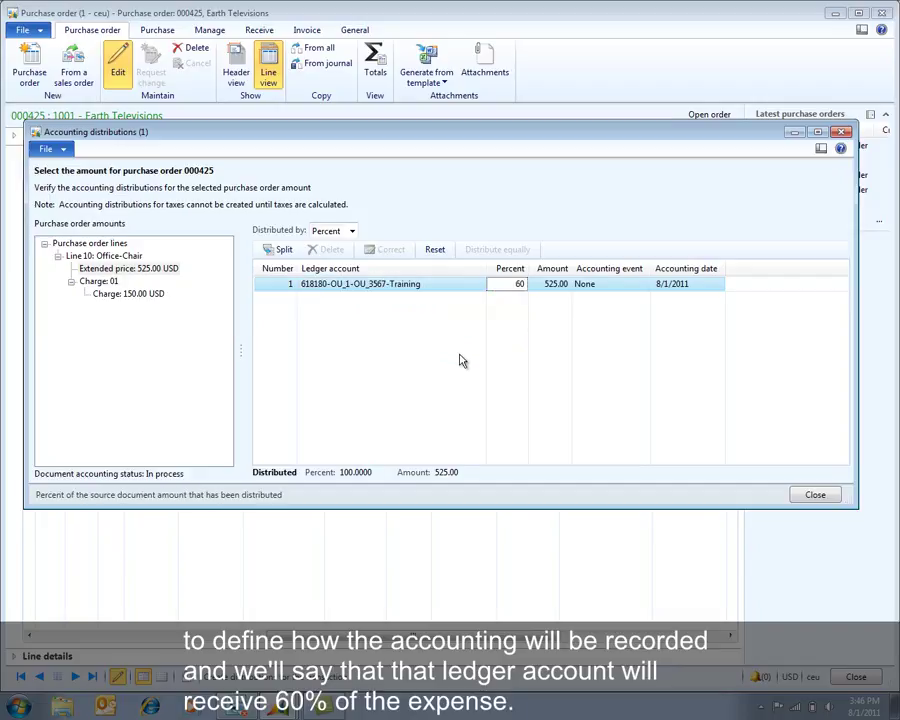
key(Tab)
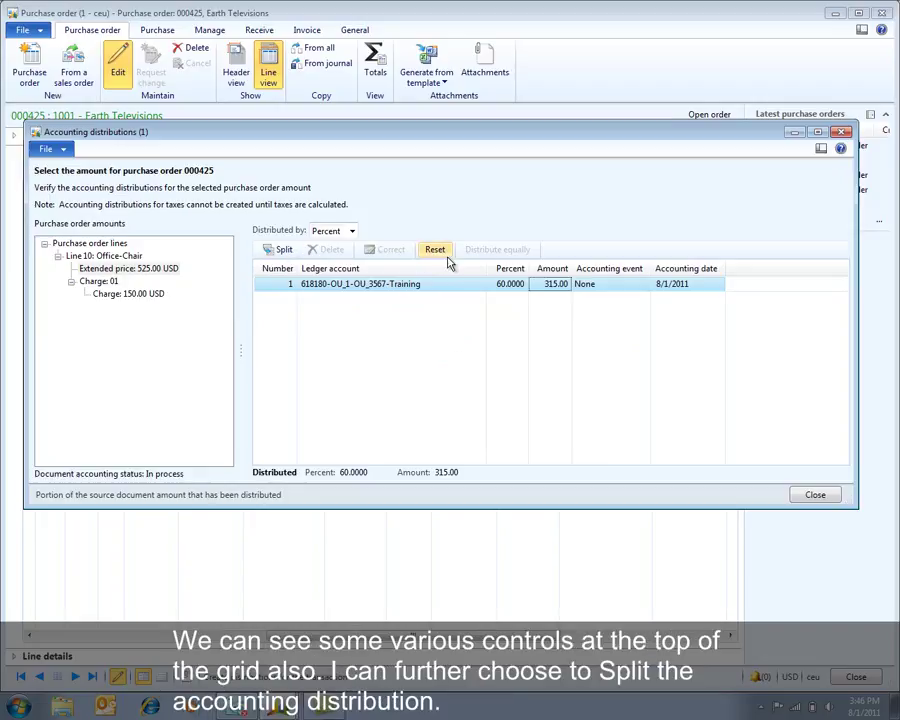
- Split off a second line on 618180-OU_1-OU_3567-Offsite Meeting for the remaining 40%, 210.00
click(283, 249)
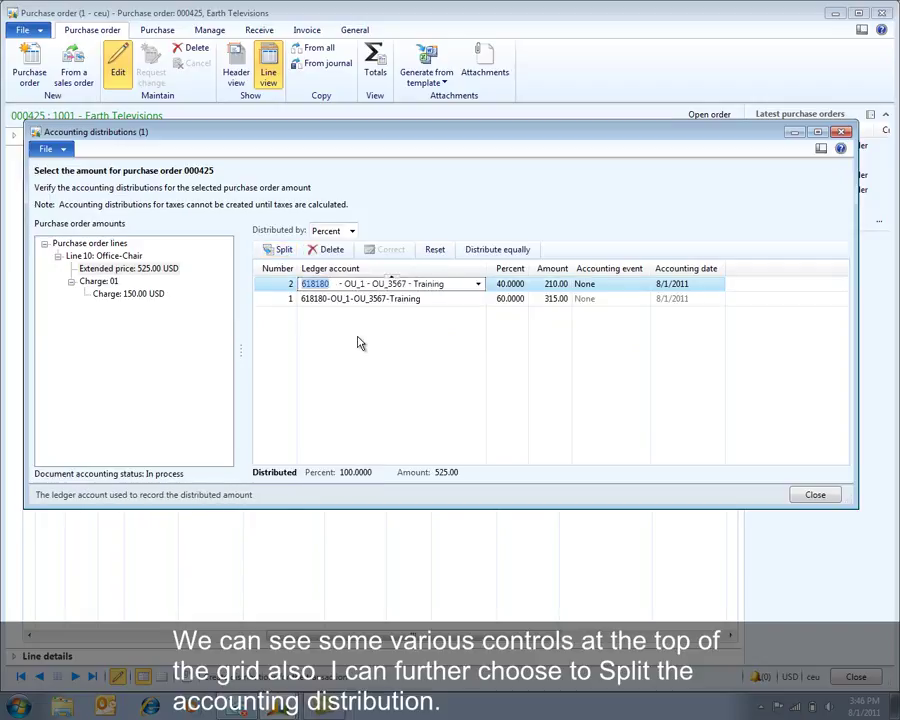
click(405, 284)
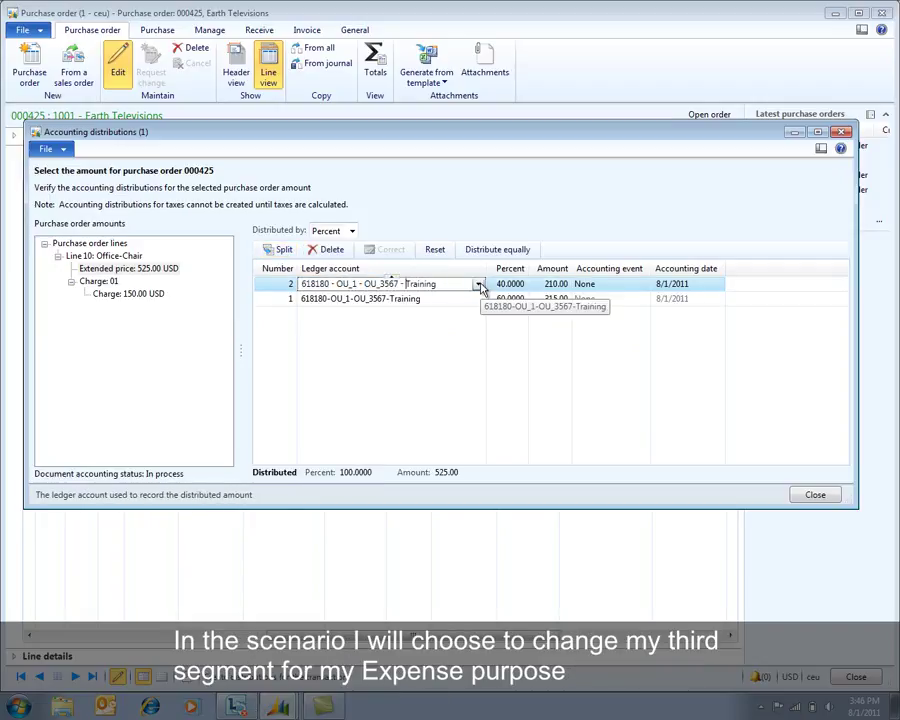
mouse_move(448, 284)
mouse_down()
mouse_move(408, 284)
mouse_move(444, 285)
mouse_up()
key(BackSpace)
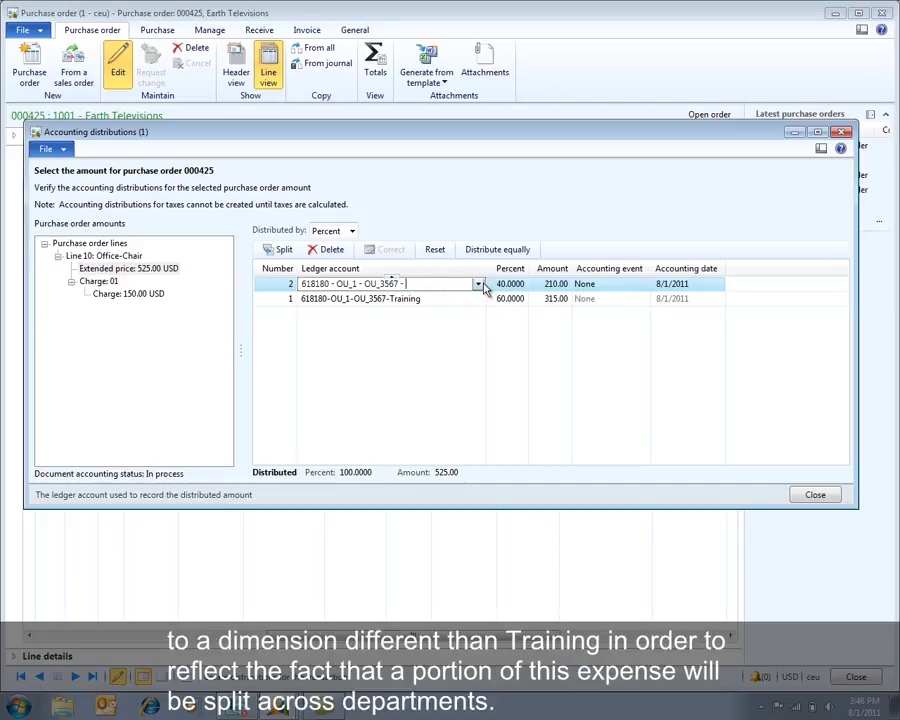
click(479, 284)
click(463, 342)
key(Tab)
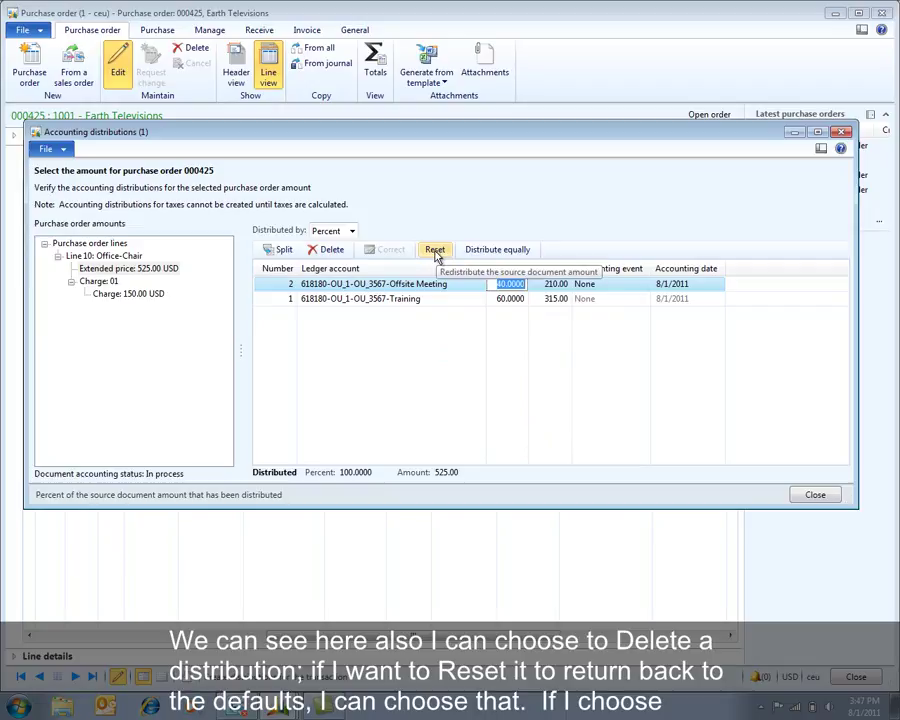
- Distribute the cost equally, then reset to a single 100% line of 525.00 on 618180
click(491, 252)
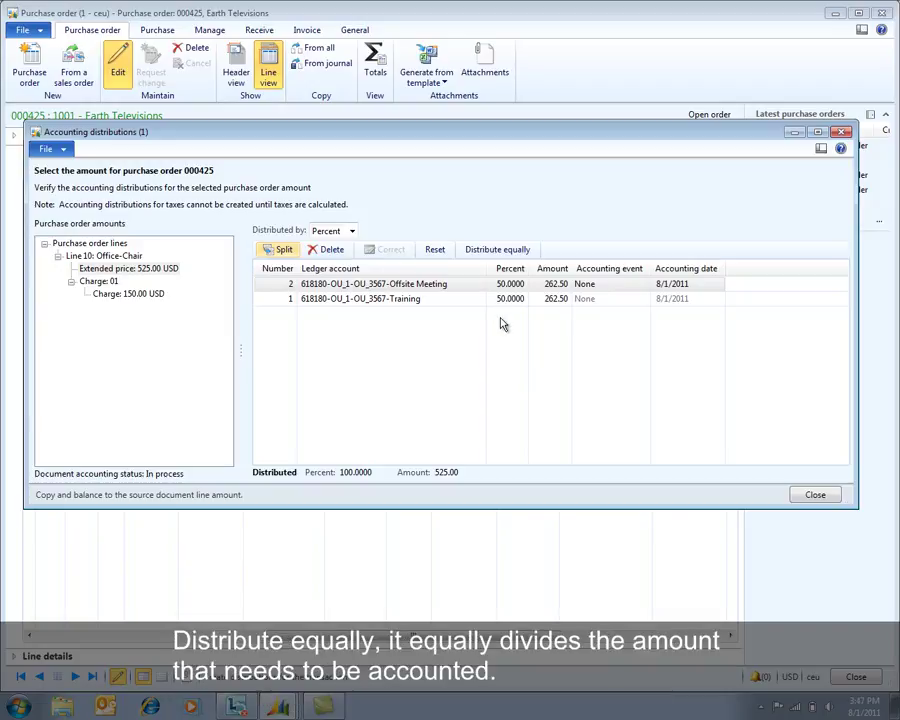
click(436, 251)
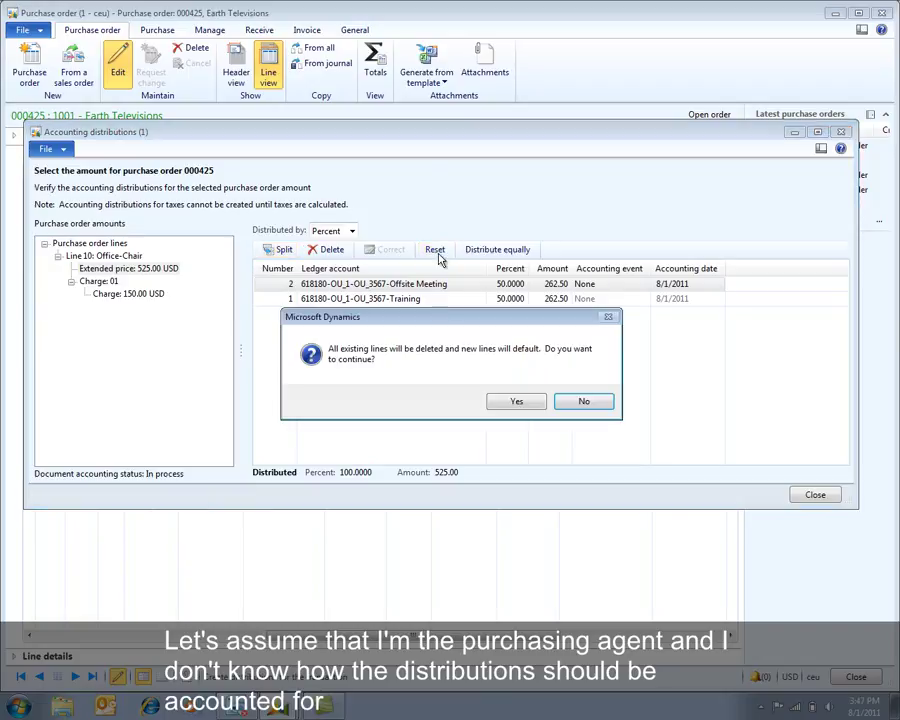
click(515, 401)
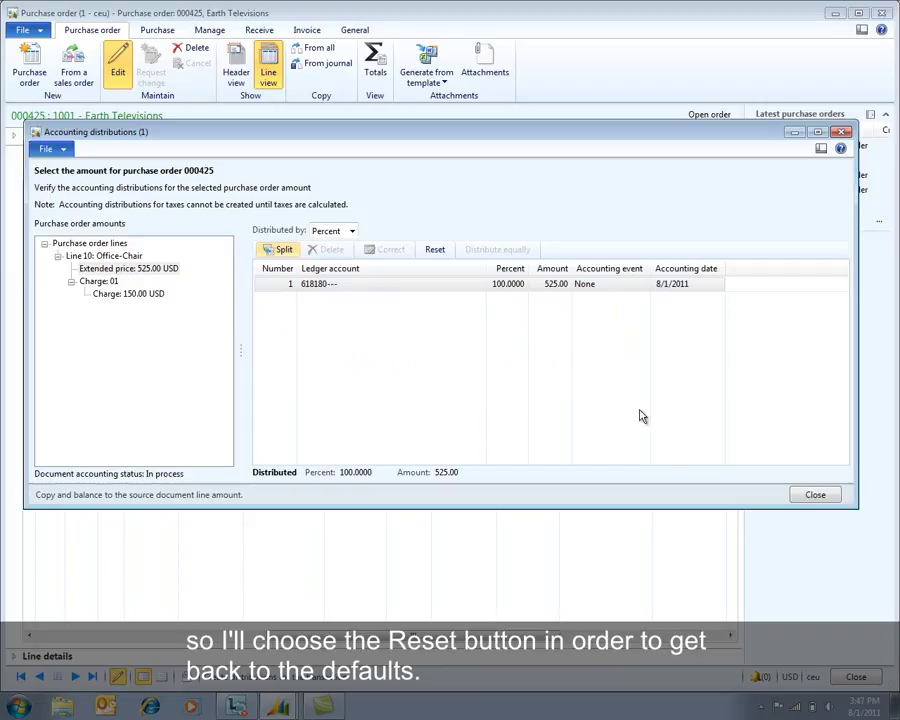
- Confirm purchase order 000425 and generate a vendor invoice for it
click(820, 494)
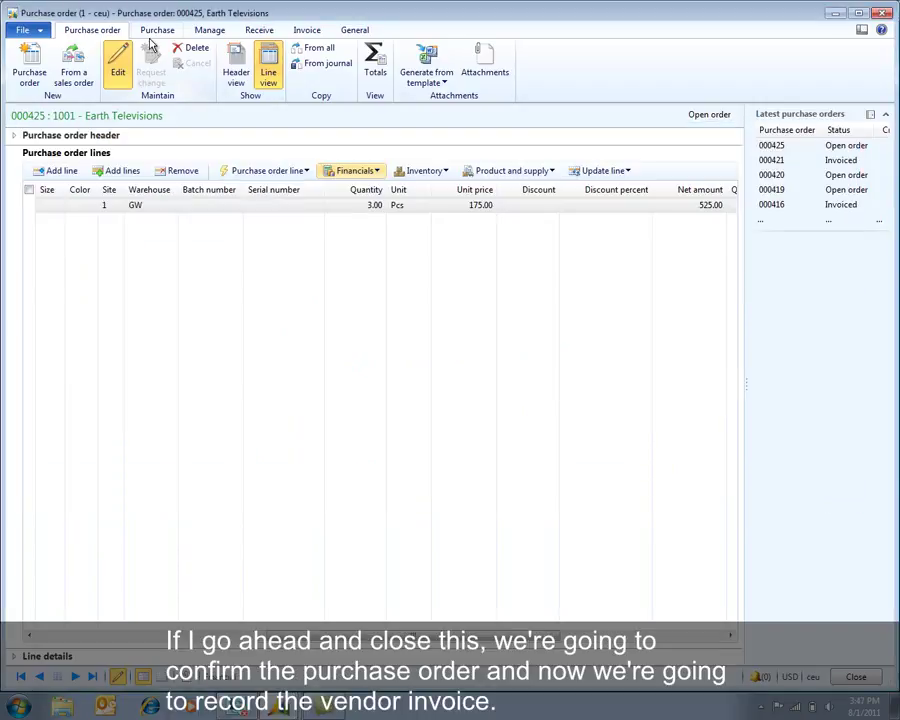
scroll(110, 30, down, 1)
click(441, 63)
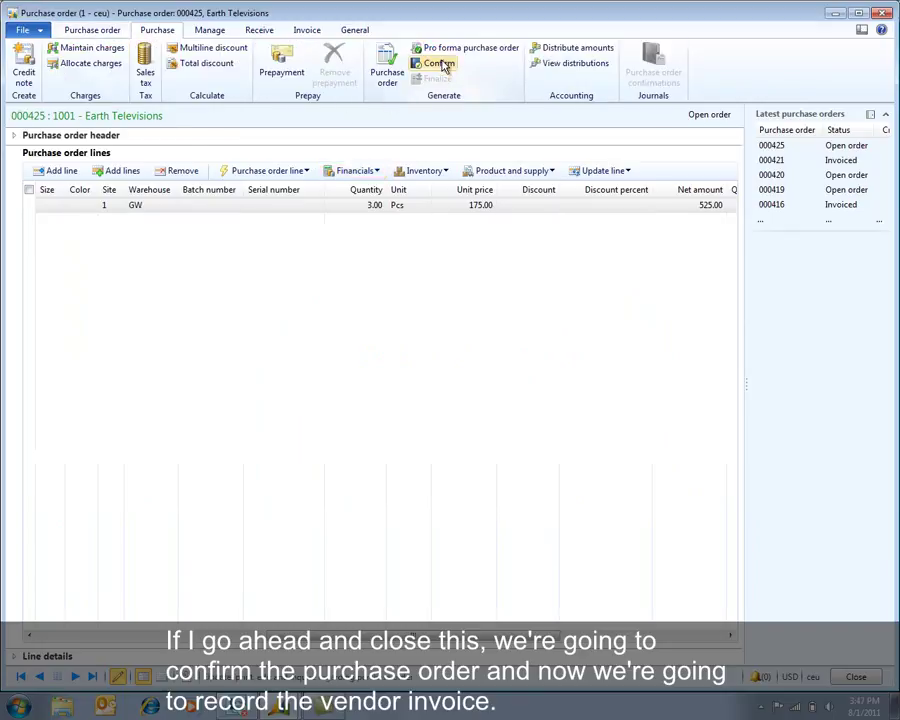
click(310, 31)
click(19, 63)
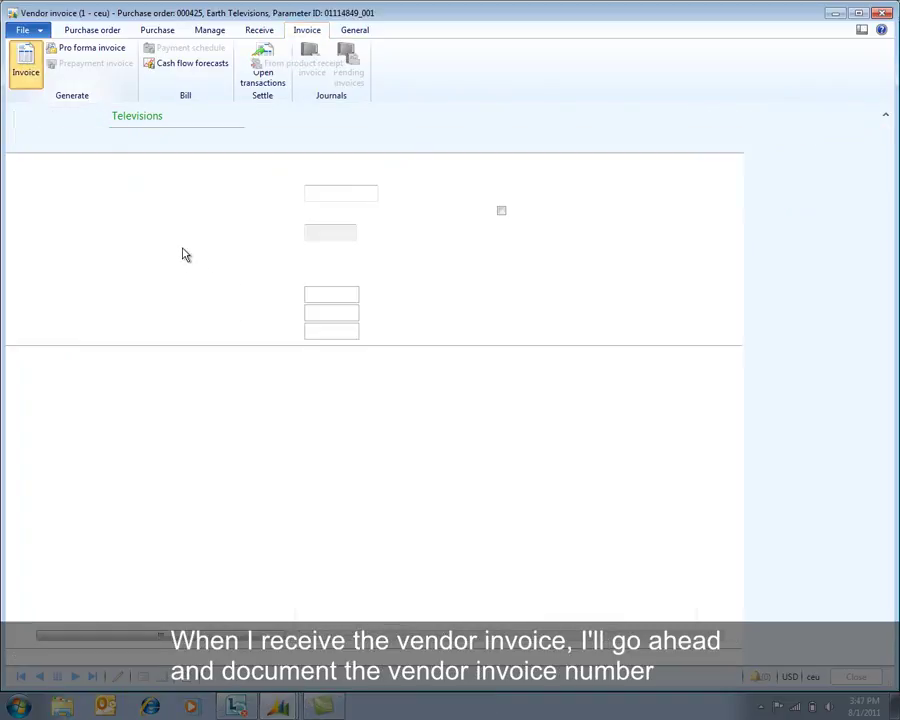
- Enter invoice number 1234 and change the chair line's unit price to 160.00, netting 480.00
click(130, 252)
text(1)
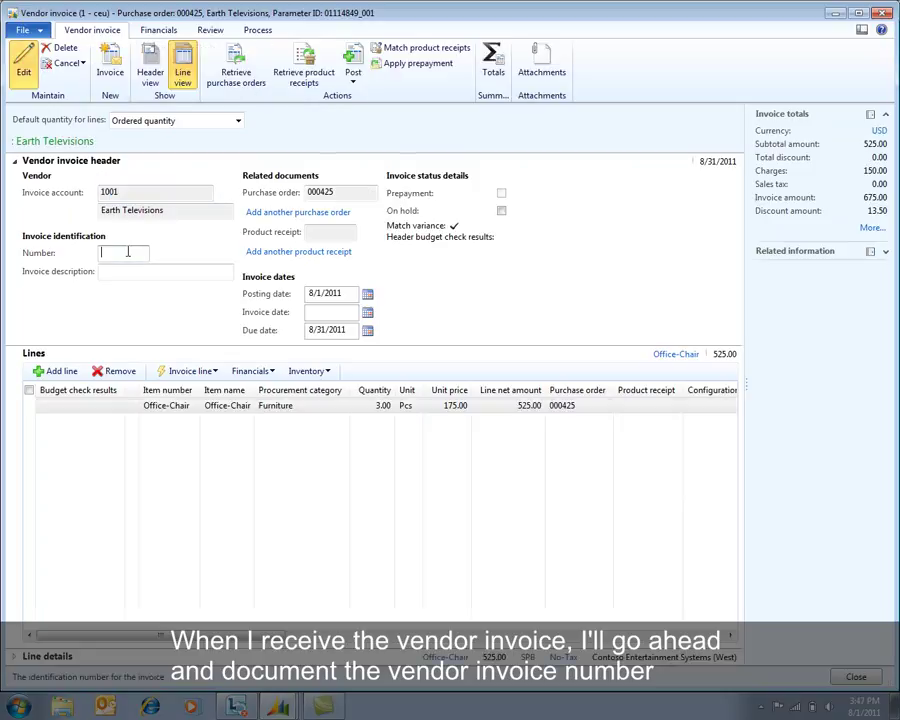
text(234)
key(Tab)
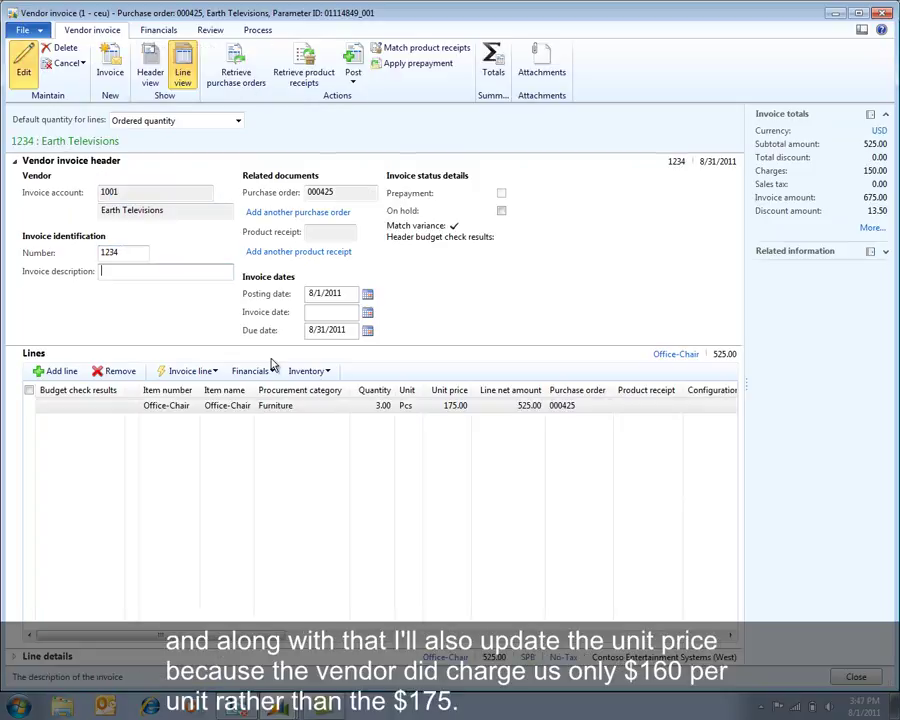
click(443, 406)
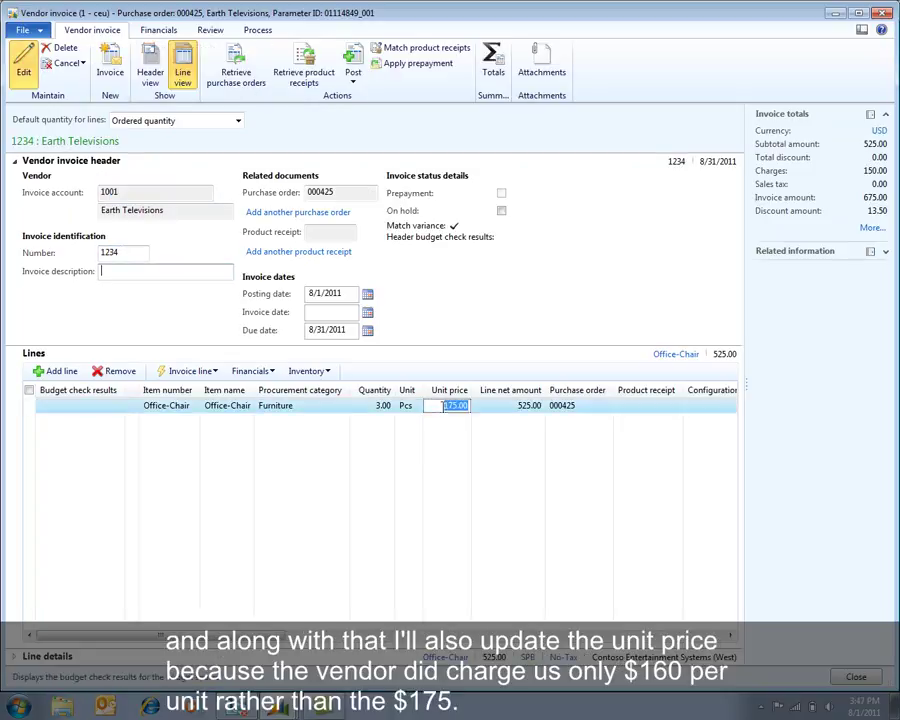
text(16)
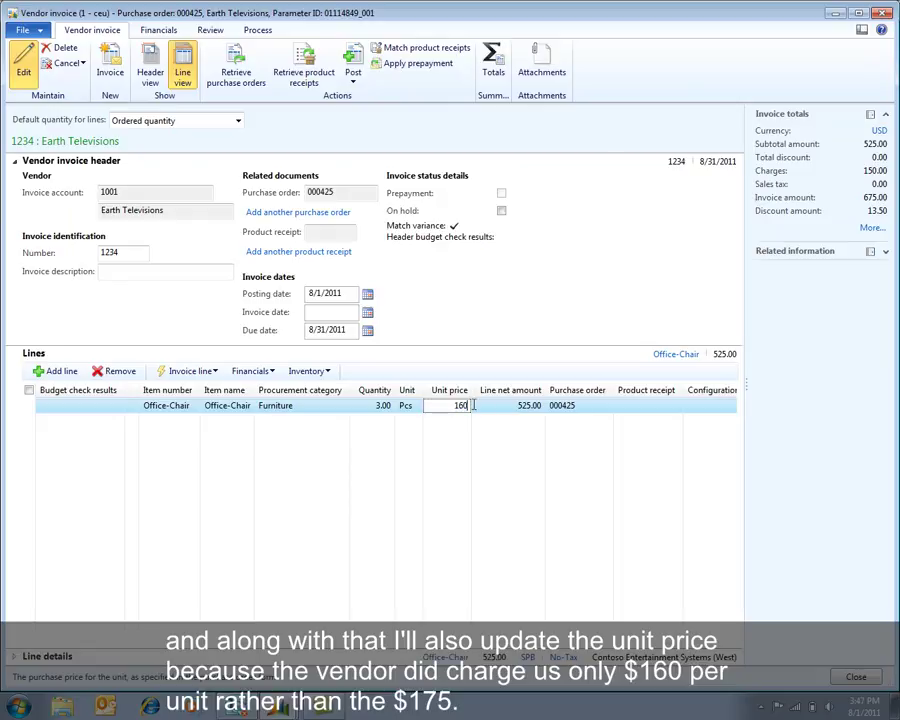
text(0)
key(Tab)
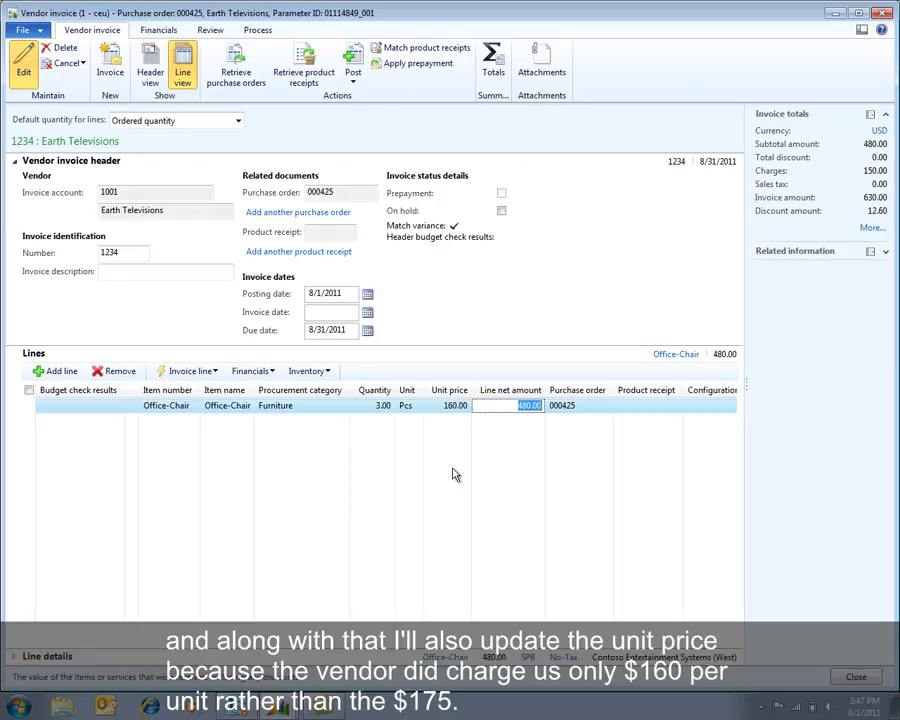
click(250, 371)
- Give the invoice line's distribution dimensions OU_160, OU_3566 and Training at 60 percent
click(270, 405)
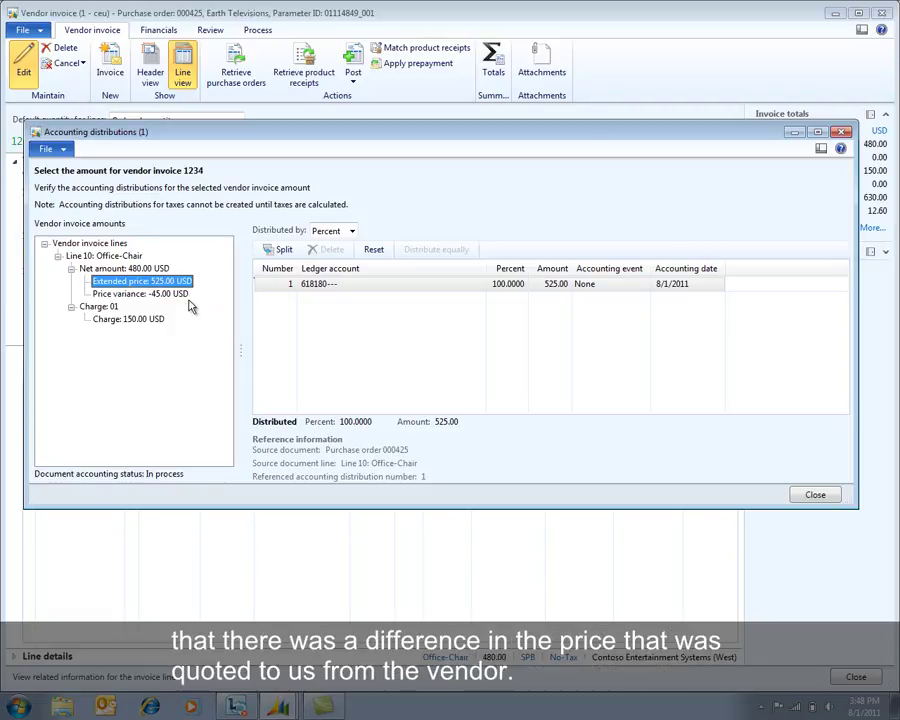
click(314, 286)
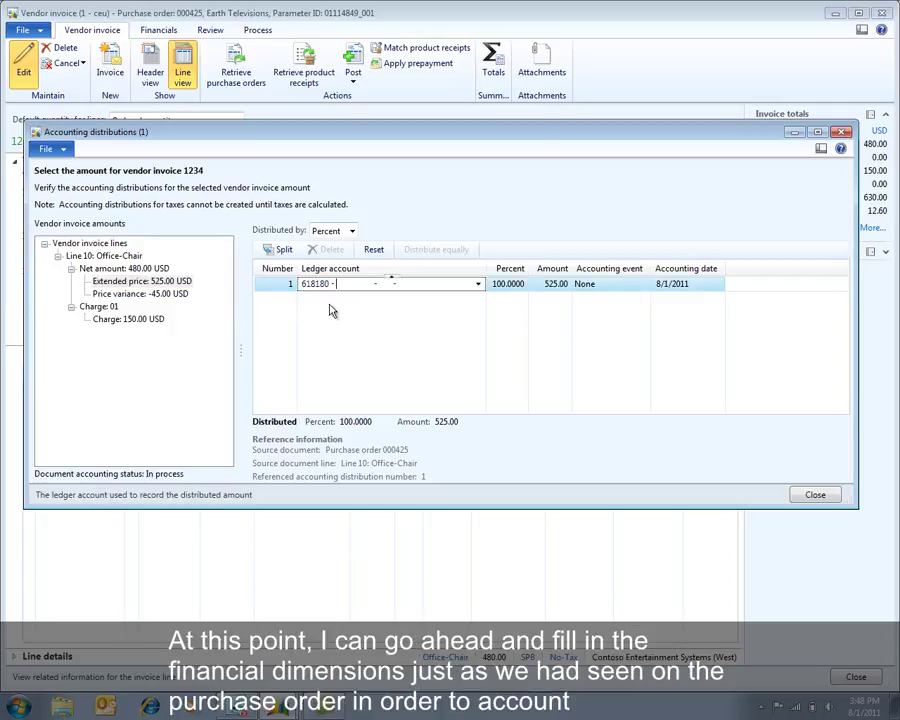
click(478, 284)
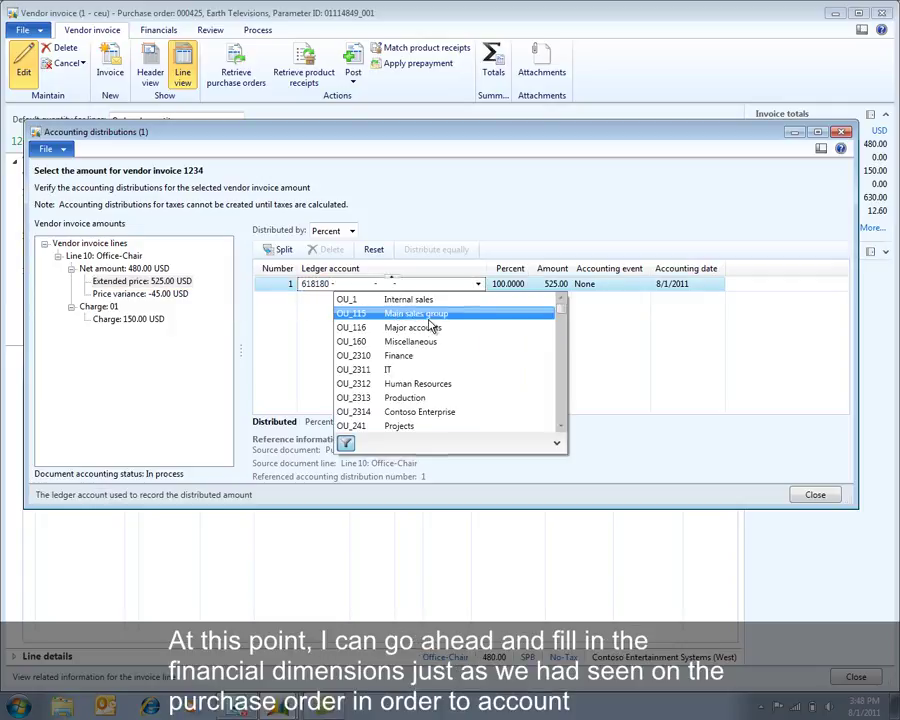
click(402, 341)
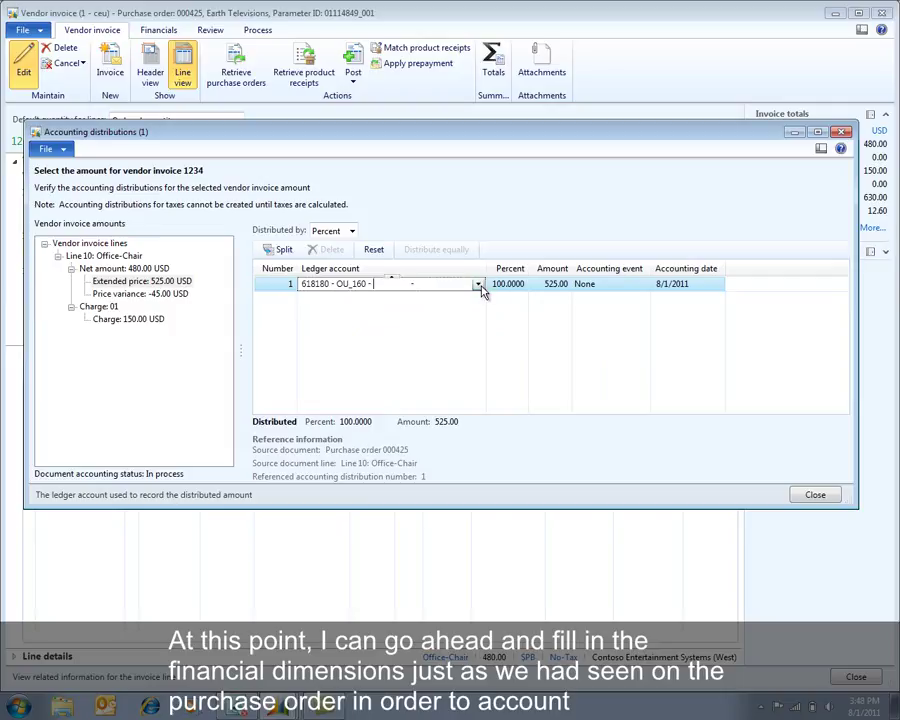
click(416, 326)
click(478, 284)
click(430, 356)
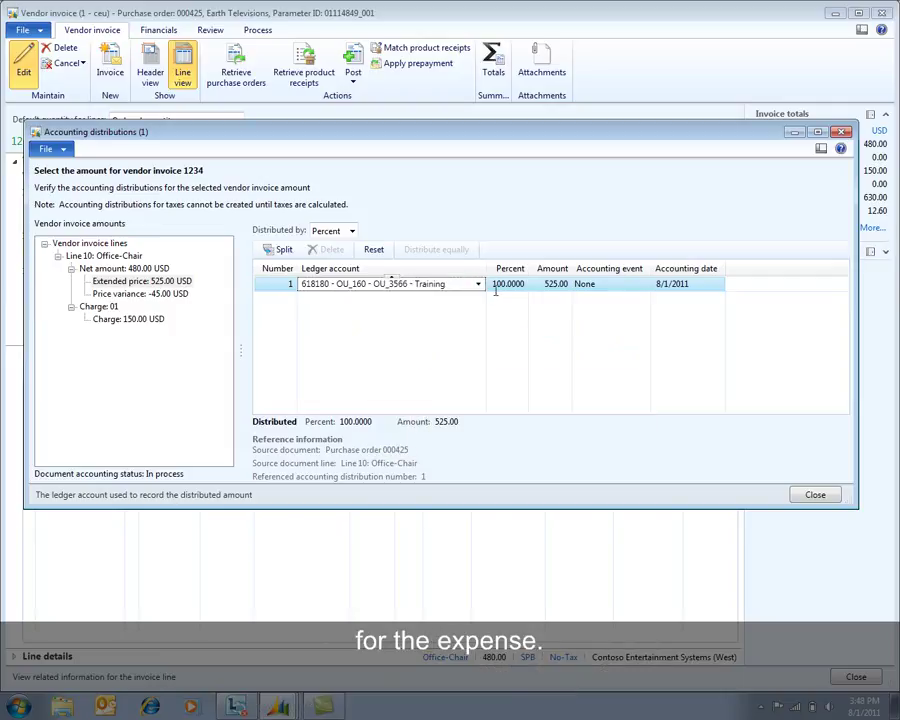
click(497, 292)
text(60)
key(Tab)
- Split off a third line with Morale Event as purpose, taking the remaining 40%, 210.00
click(277, 251)
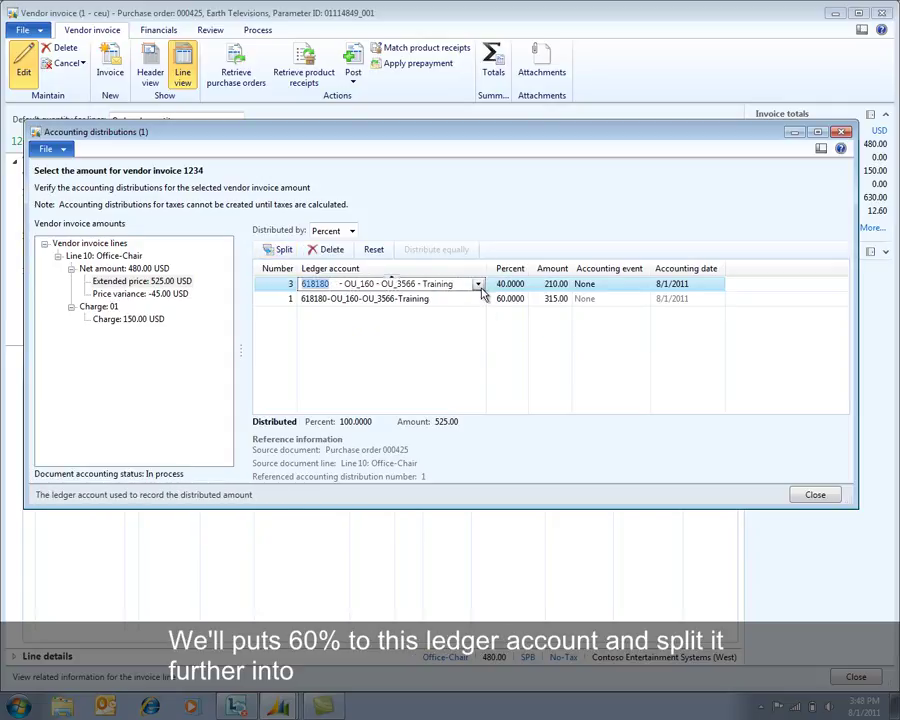
key(Tab)
key(Tab)
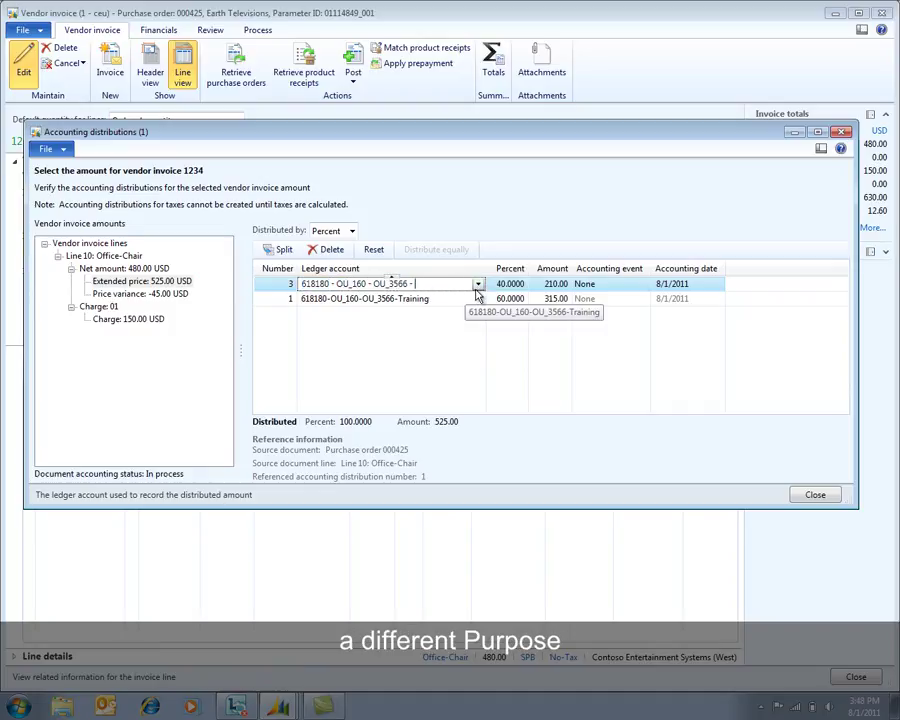
key(BackSpace)
click(479, 286)
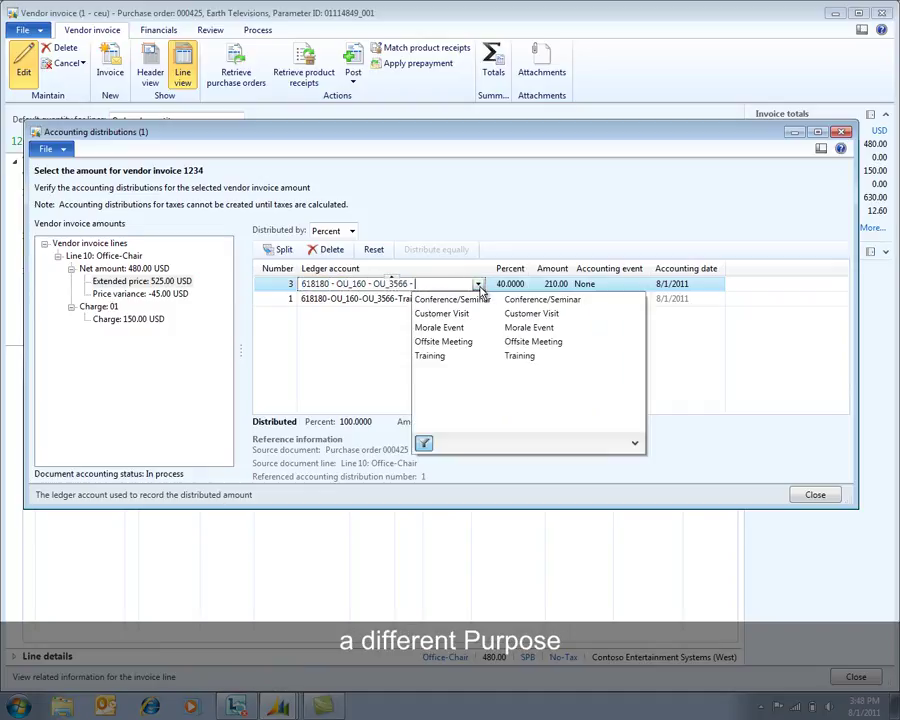
click(464, 336)
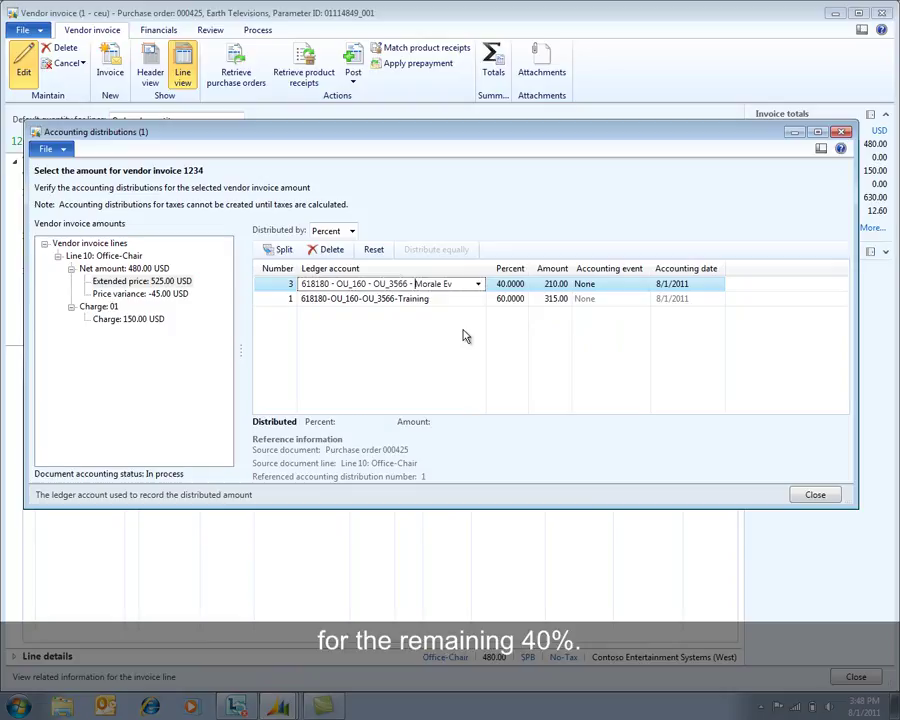
key(Tab)
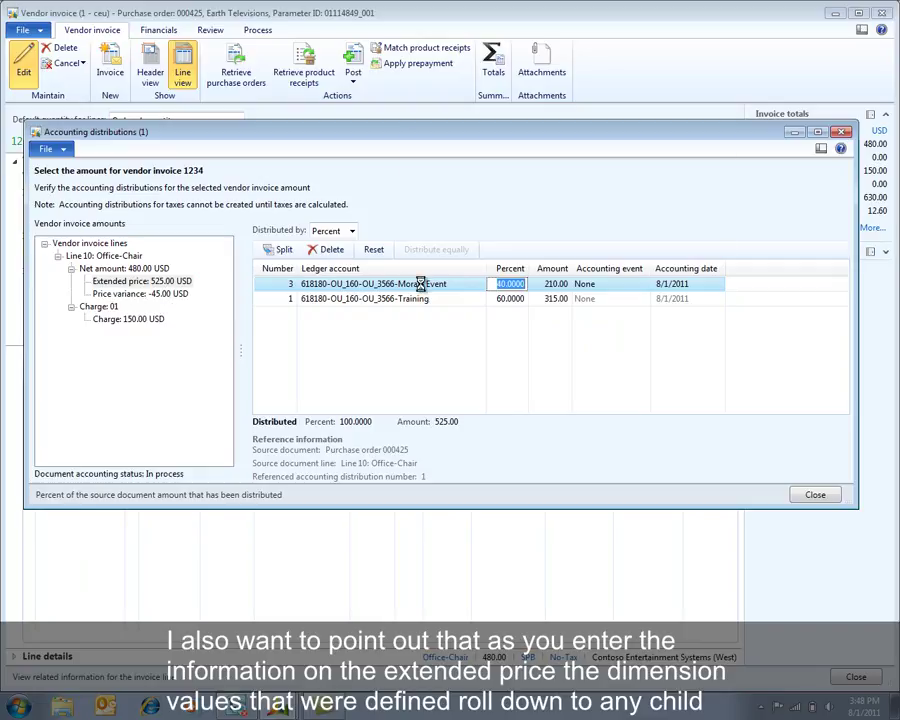
- Review the price variance and 150.00 freight charge distributions (60/40 Training/Morale Event), then close them
click(163, 295)
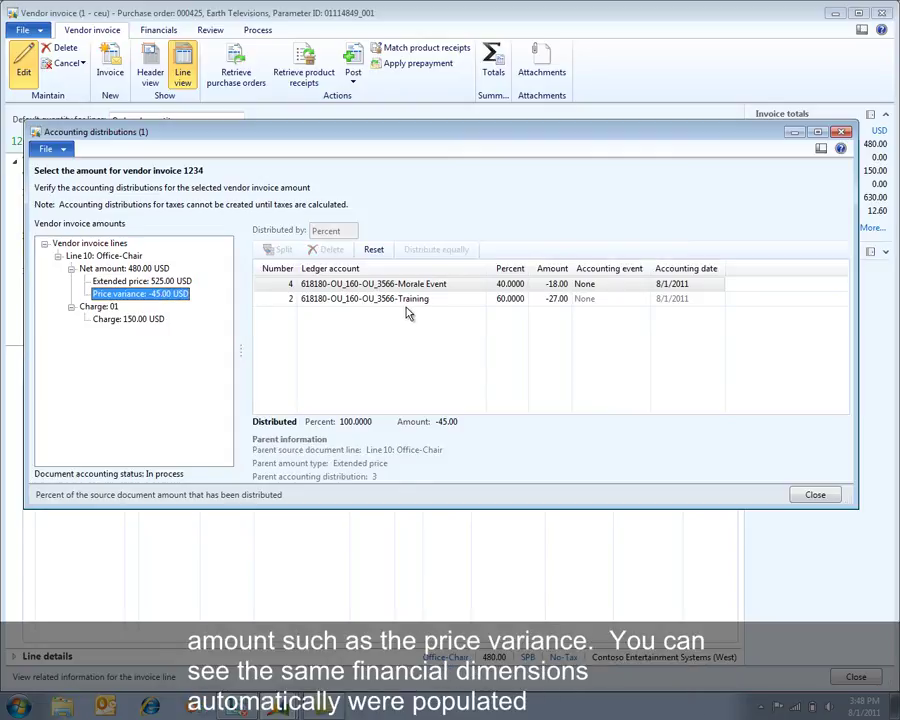
click(126, 319)
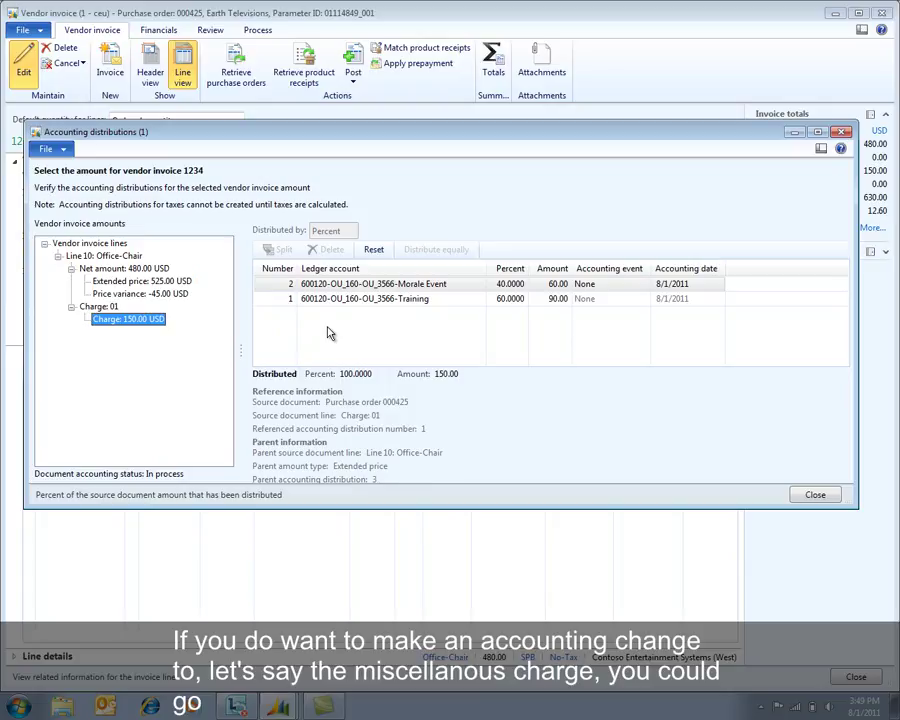
click(417, 285)
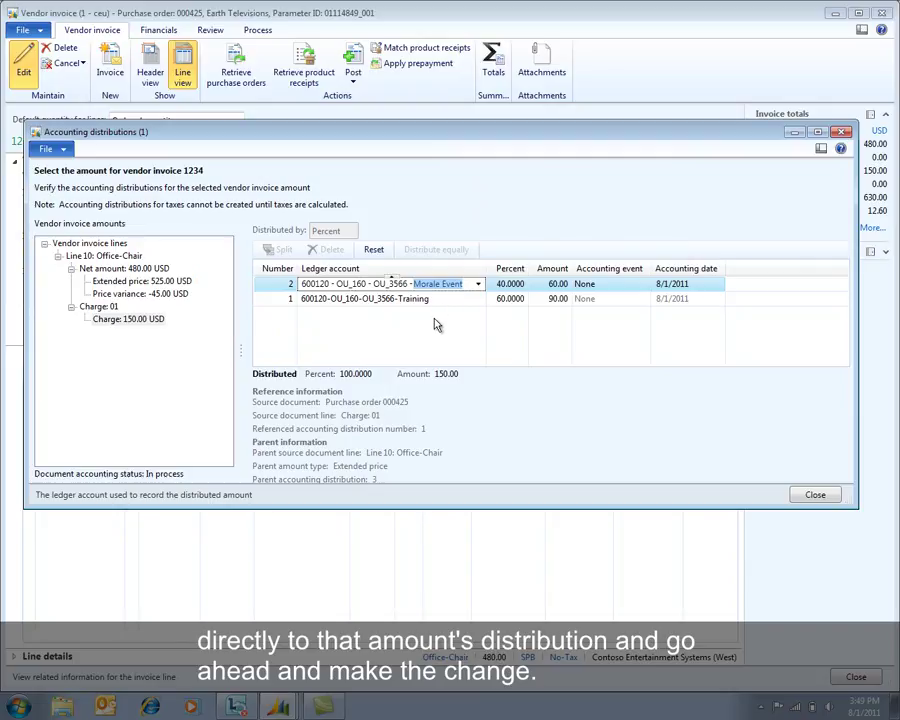
click(817, 496)
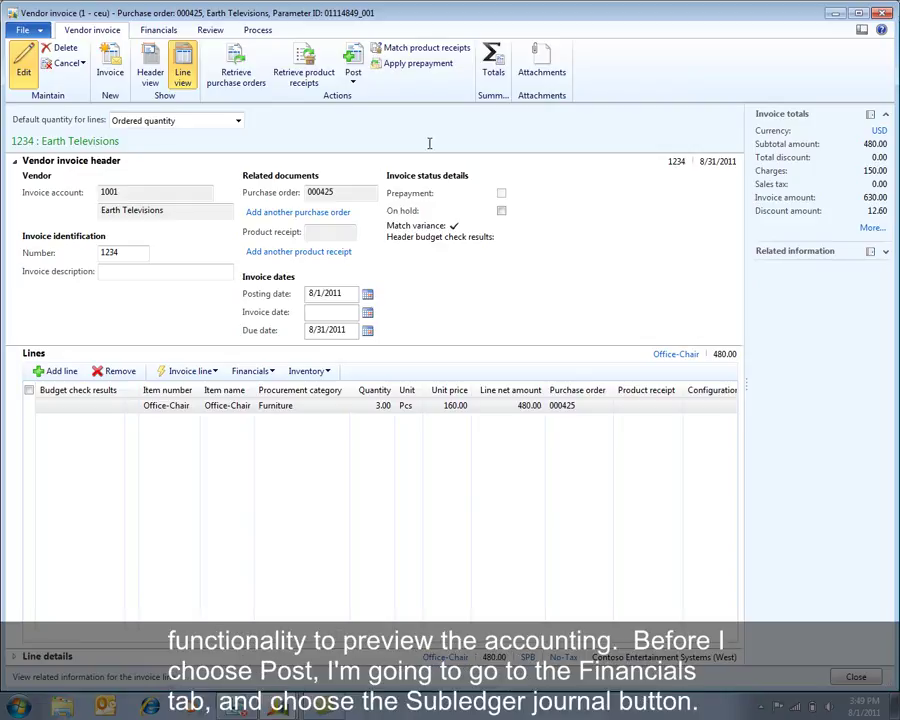
click(155, 31)
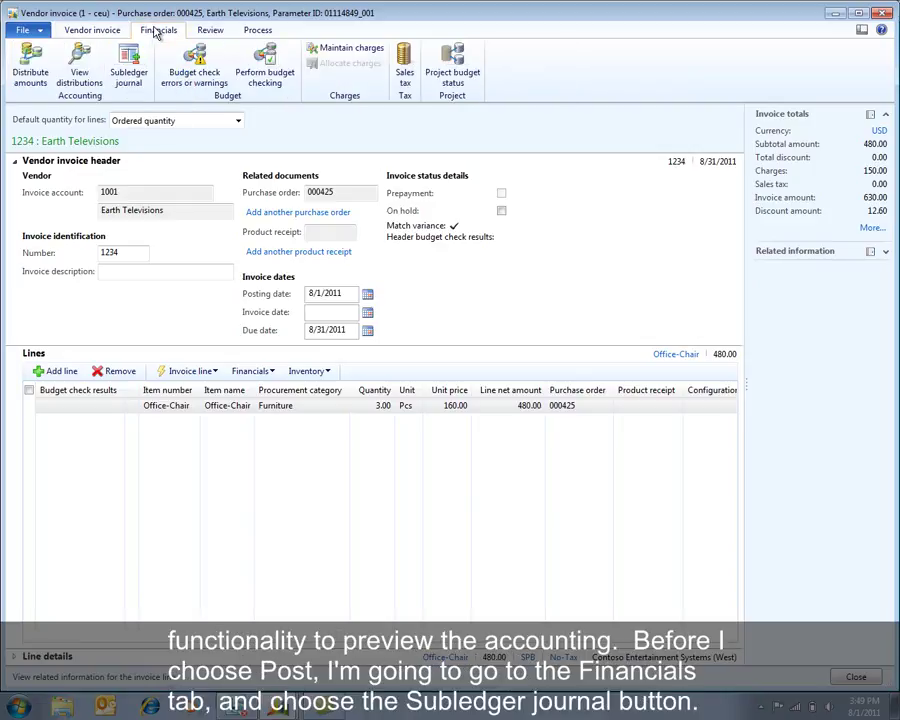
click(136, 60)
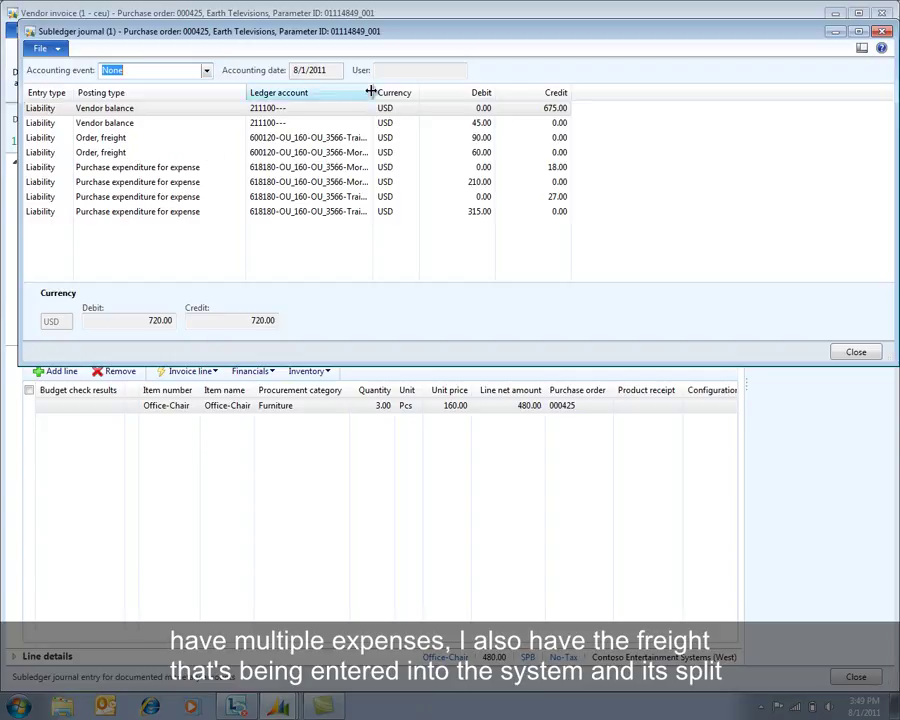
drag(372, 92, 433, 92)
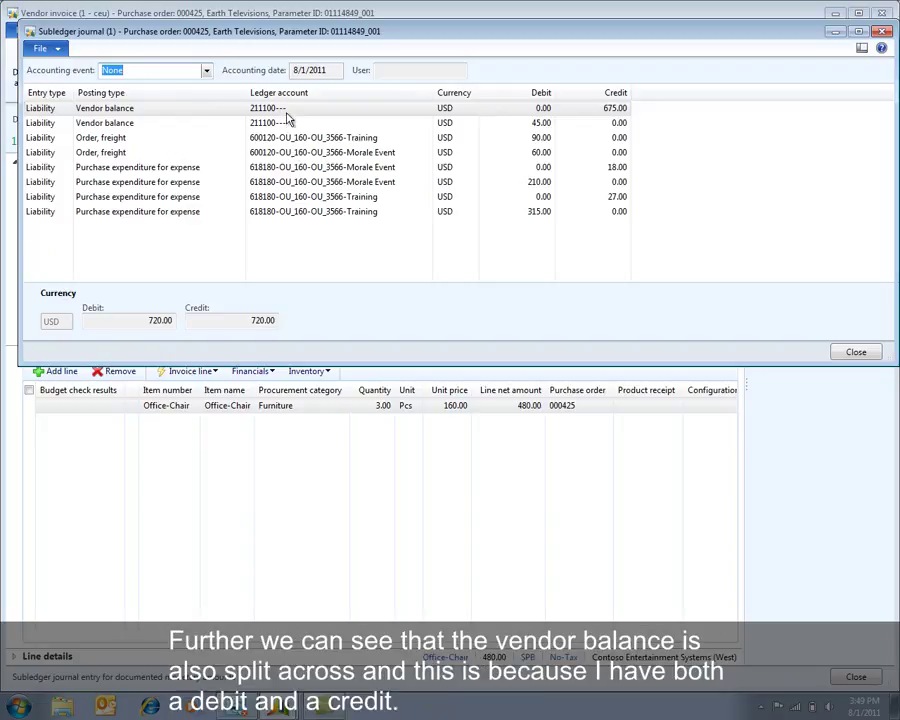
mouse_move(292, 116)
click(860, 353)
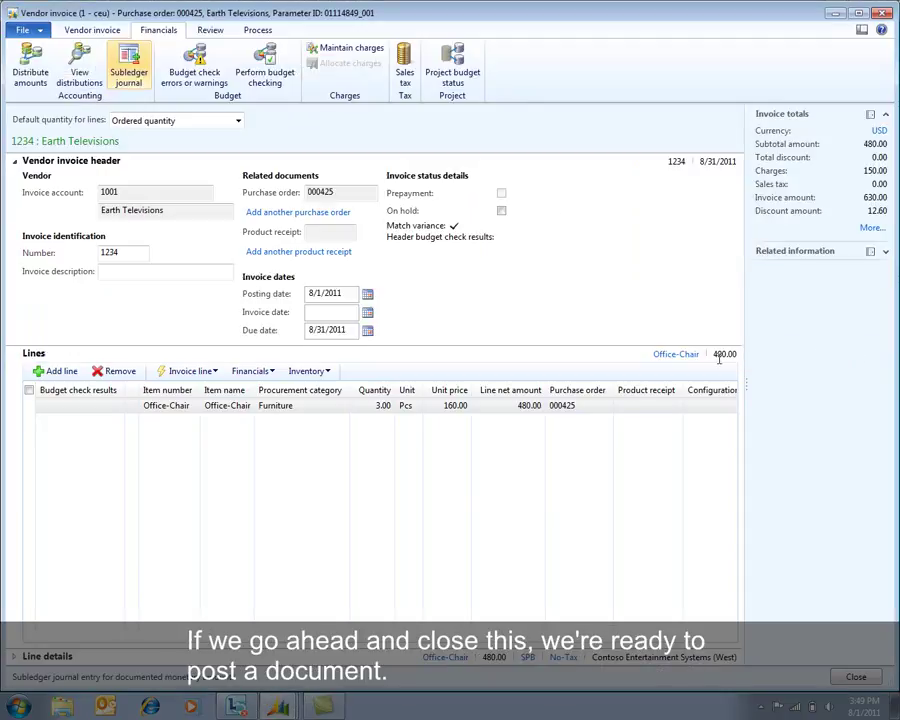
- Post vendor invoice 1234, close purchase order 000425, and go to General ledger
click(95, 30)
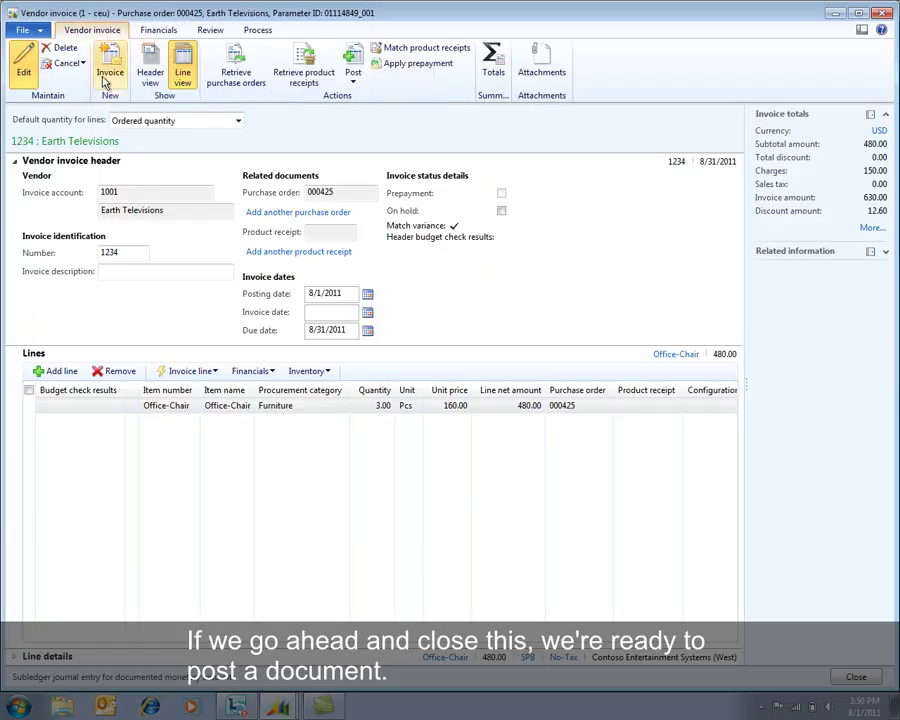
click(355, 65)
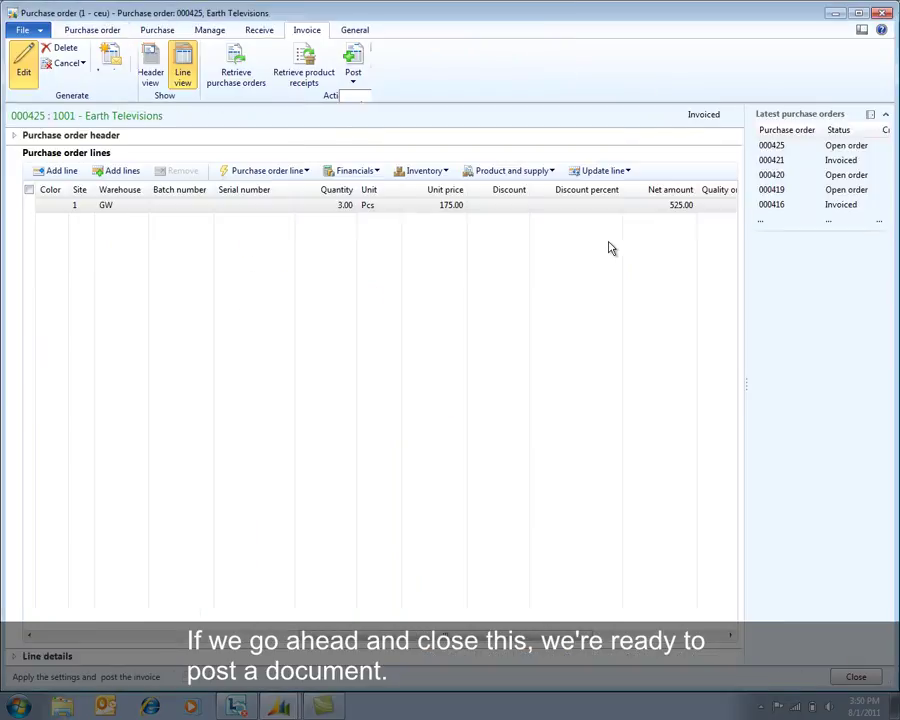
click(882, 13)
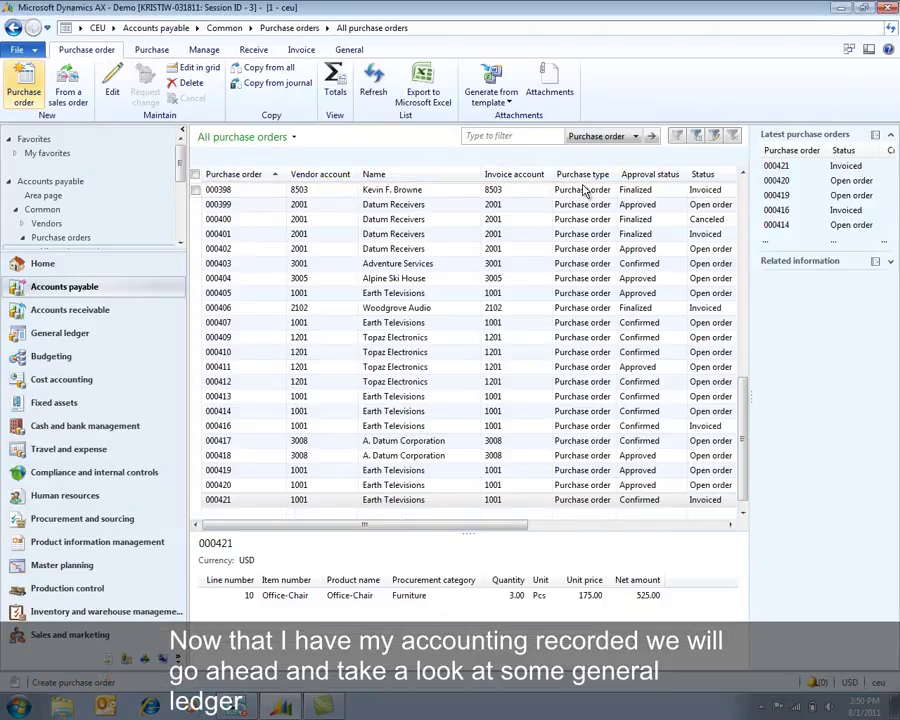
click(60, 333)
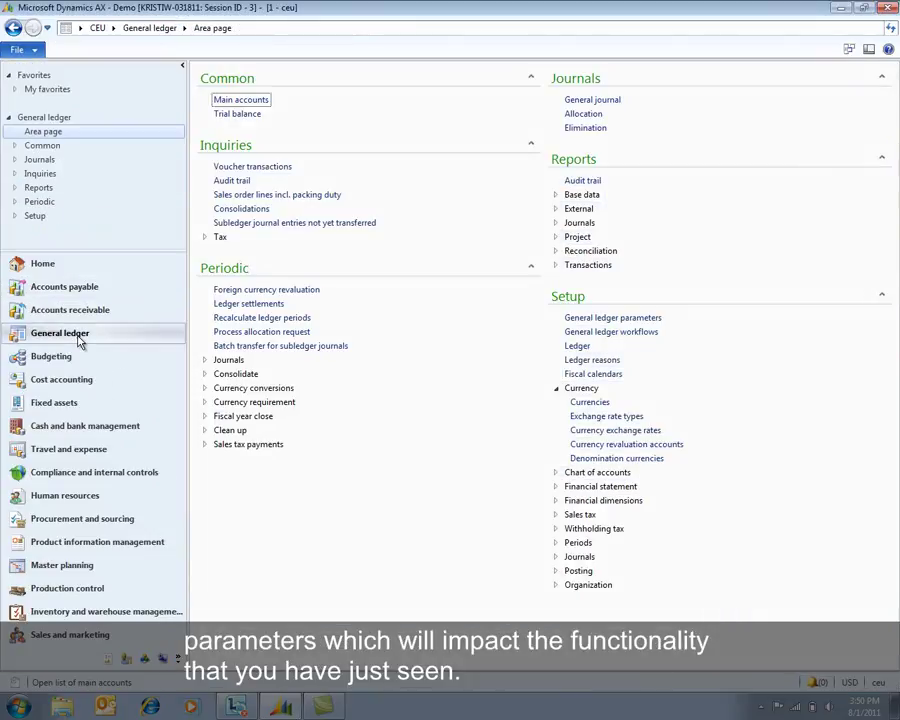
- Check that General ledger parameters keep summary account values from Source document, leaving them unchanged
click(628, 318)
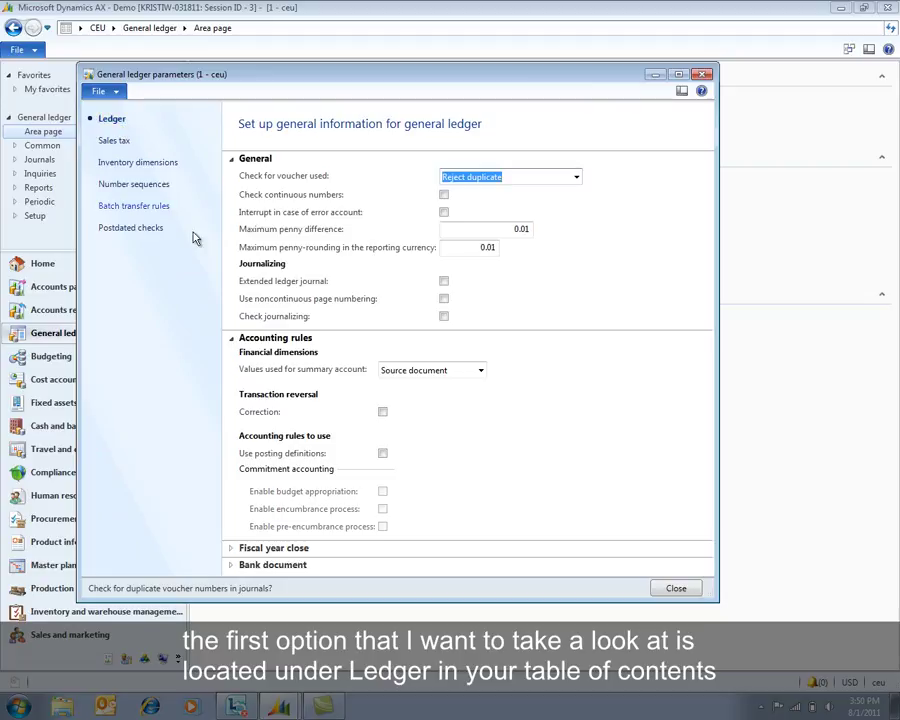
click(480, 371)
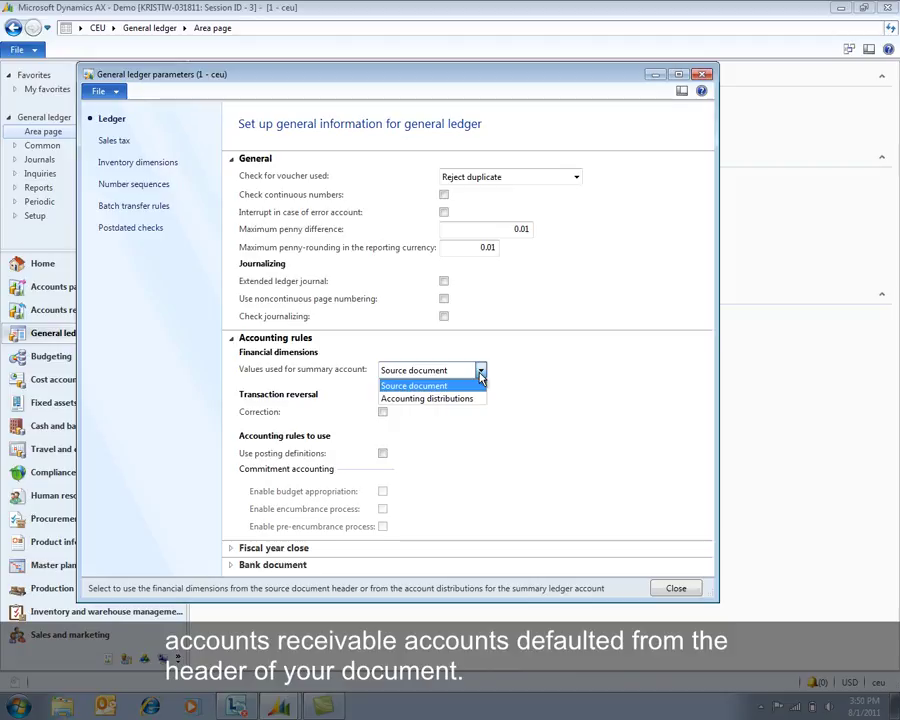
click(133, 208)
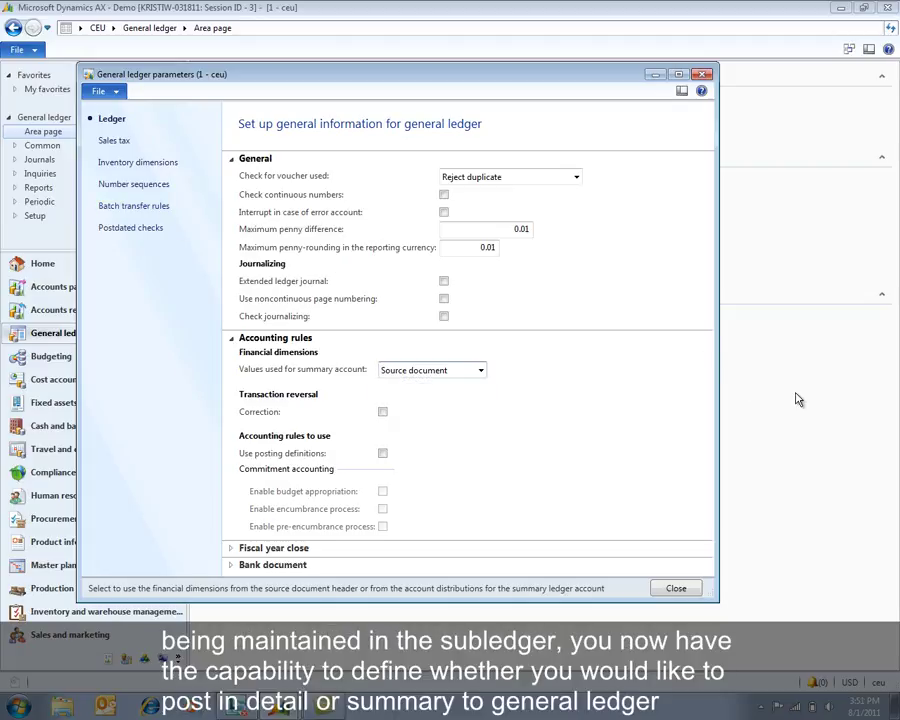
click(152, 207)
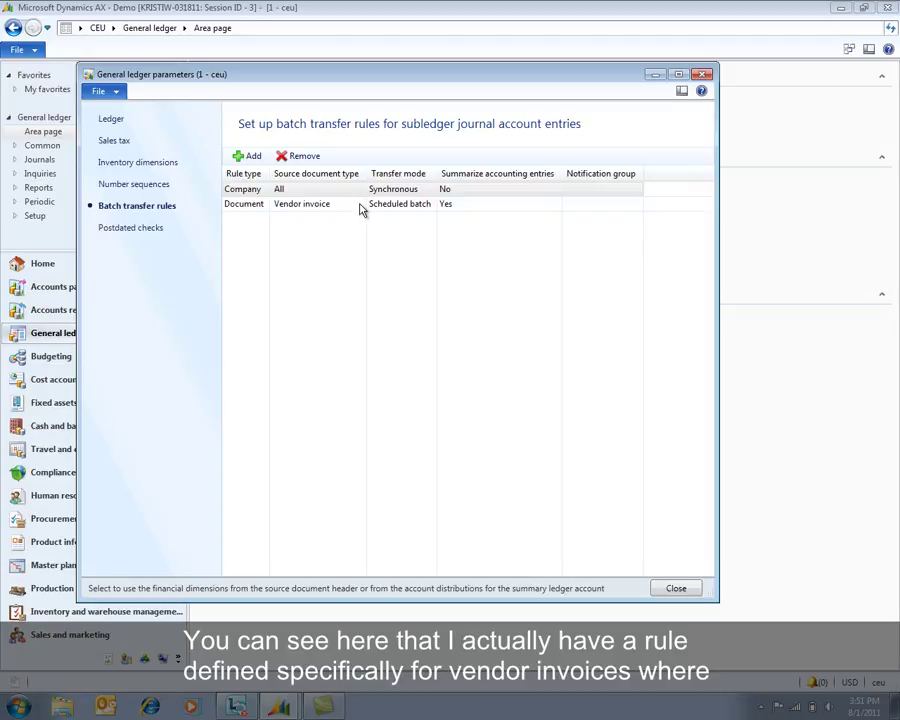
- Keep the Vendor invoice batch transfer rule on Scheduled batch and close the parameters
click(433, 208)
click(430, 205)
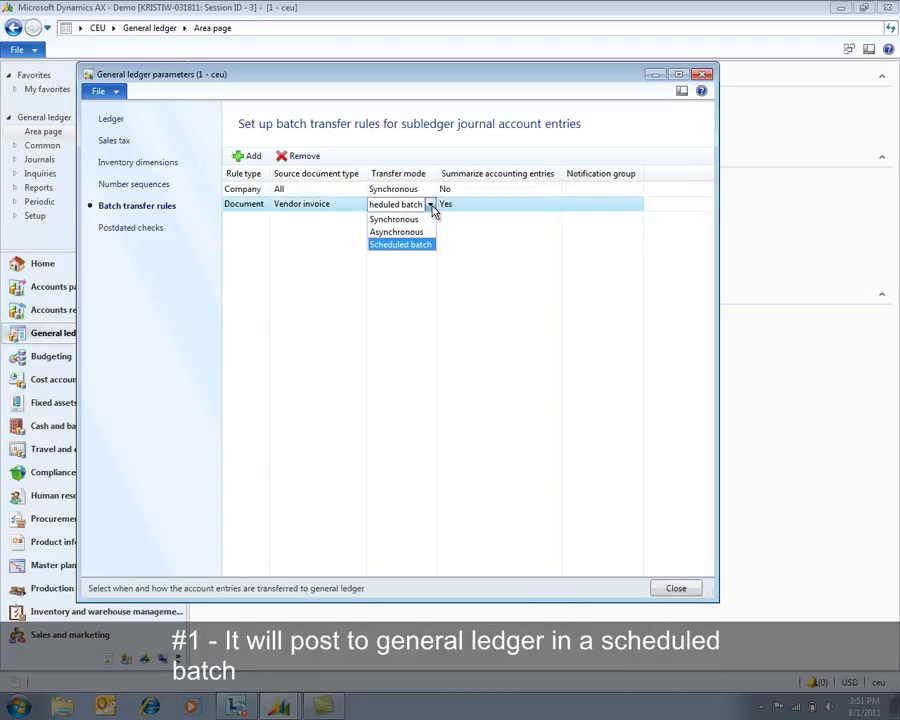
click(425, 246)
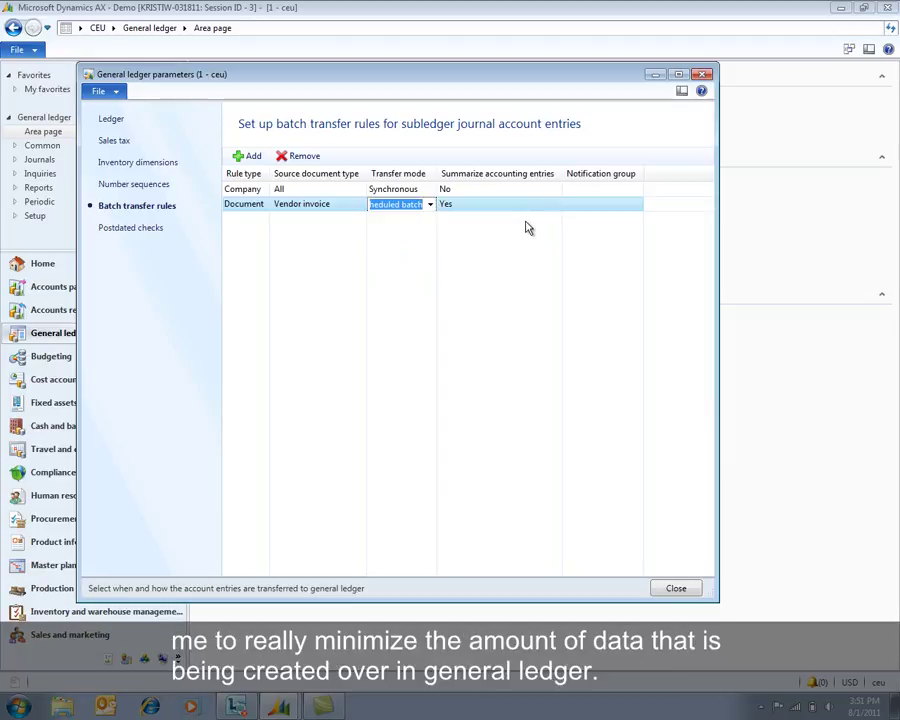
click(679, 588)
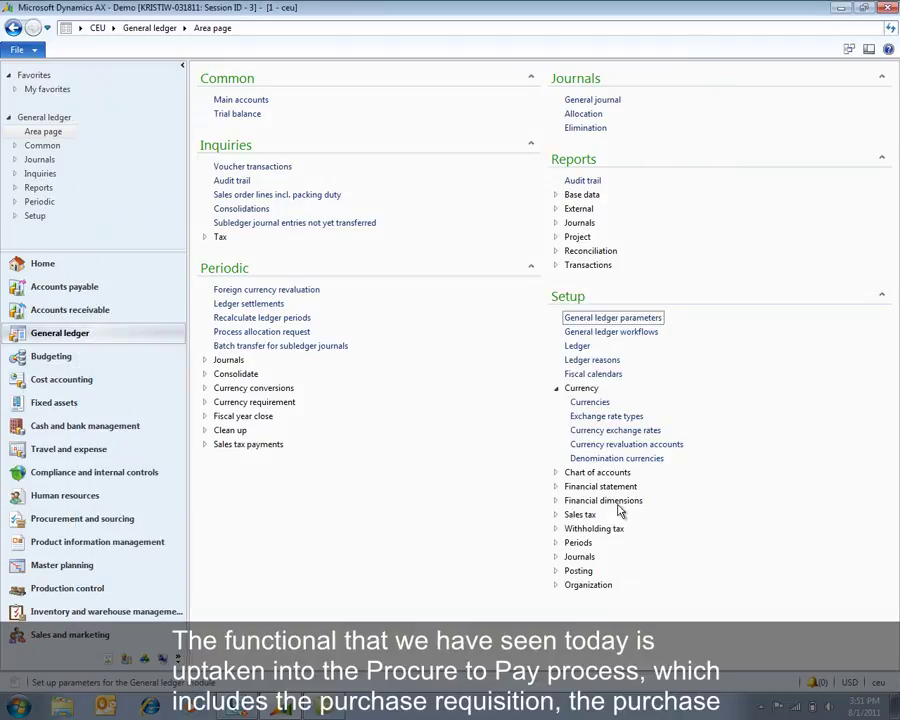